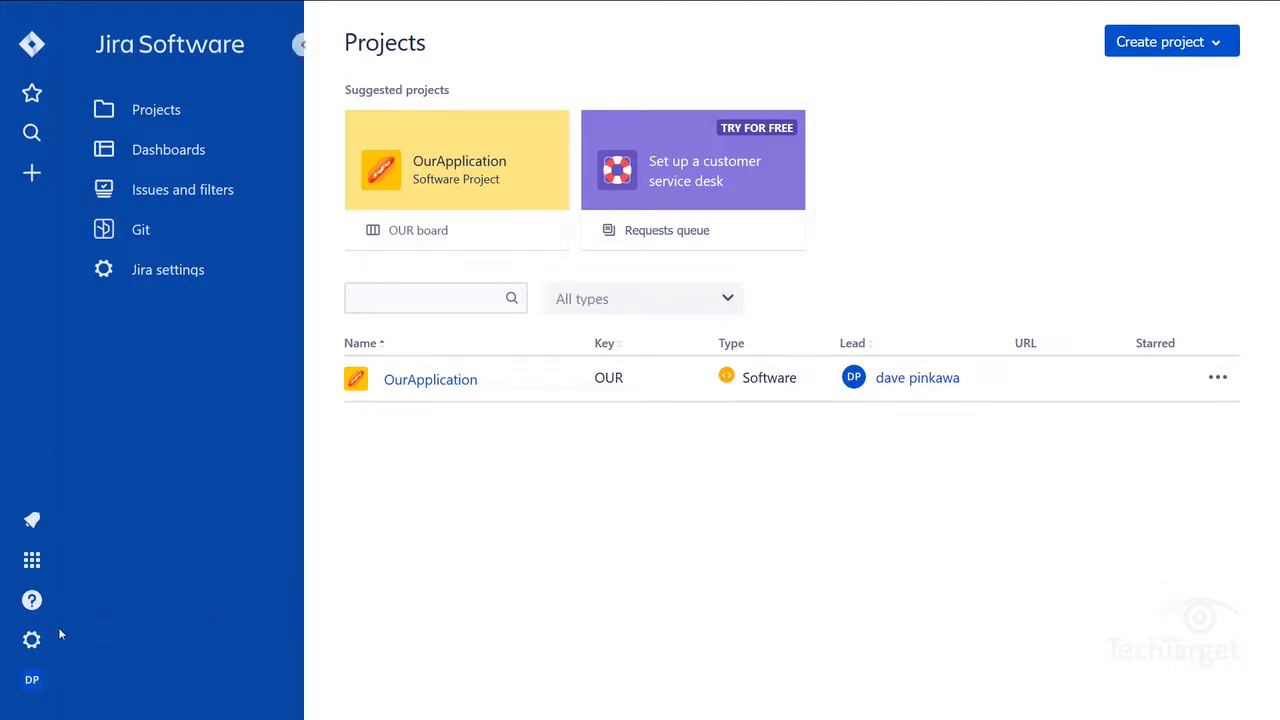
Find the Git Integration for Jira app in the Marketplace apps and get started with it
{"action": "left_click", "coordinate": [32, 640]}
{"action": "left_click", "coordinate": [220, 457]}
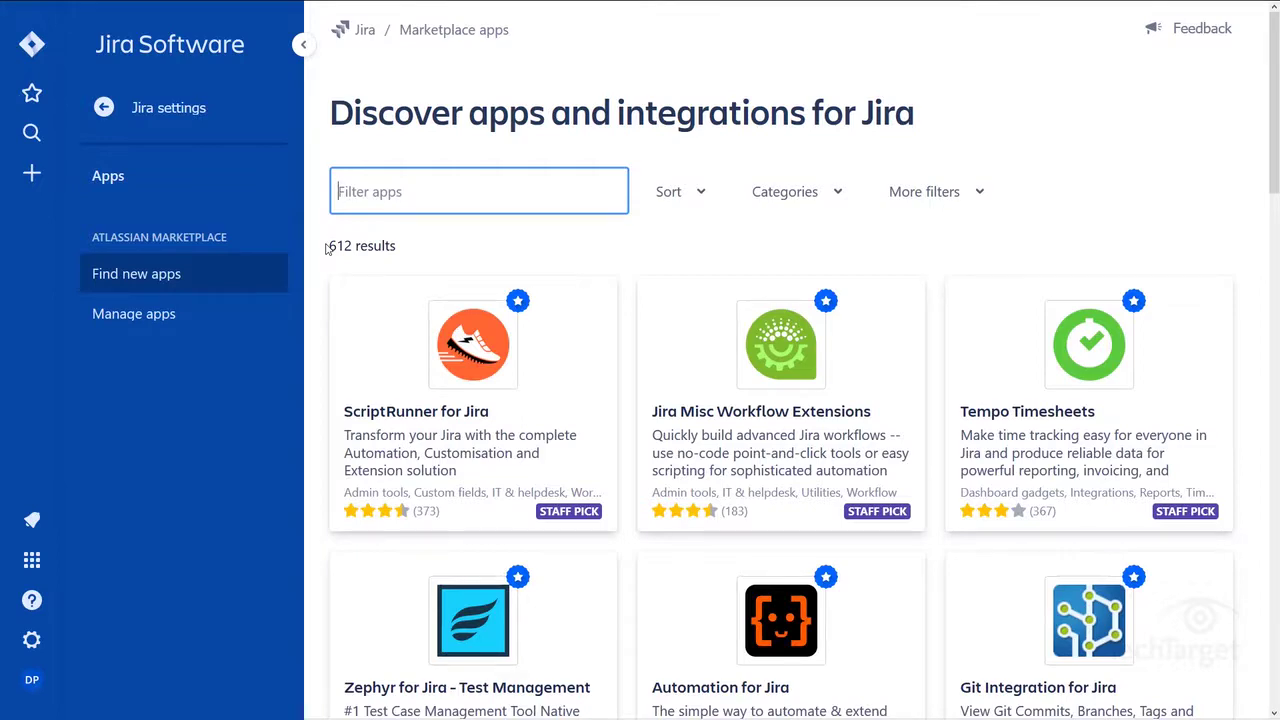
{"action": "scroll", "coordinate": [537, 251], "scroll_direction": "down", "scroll_amount": 1}
{"action": "scroll", "coordinate": [571, 249], "scroll_direction": "down", "scroll_amount": 1}
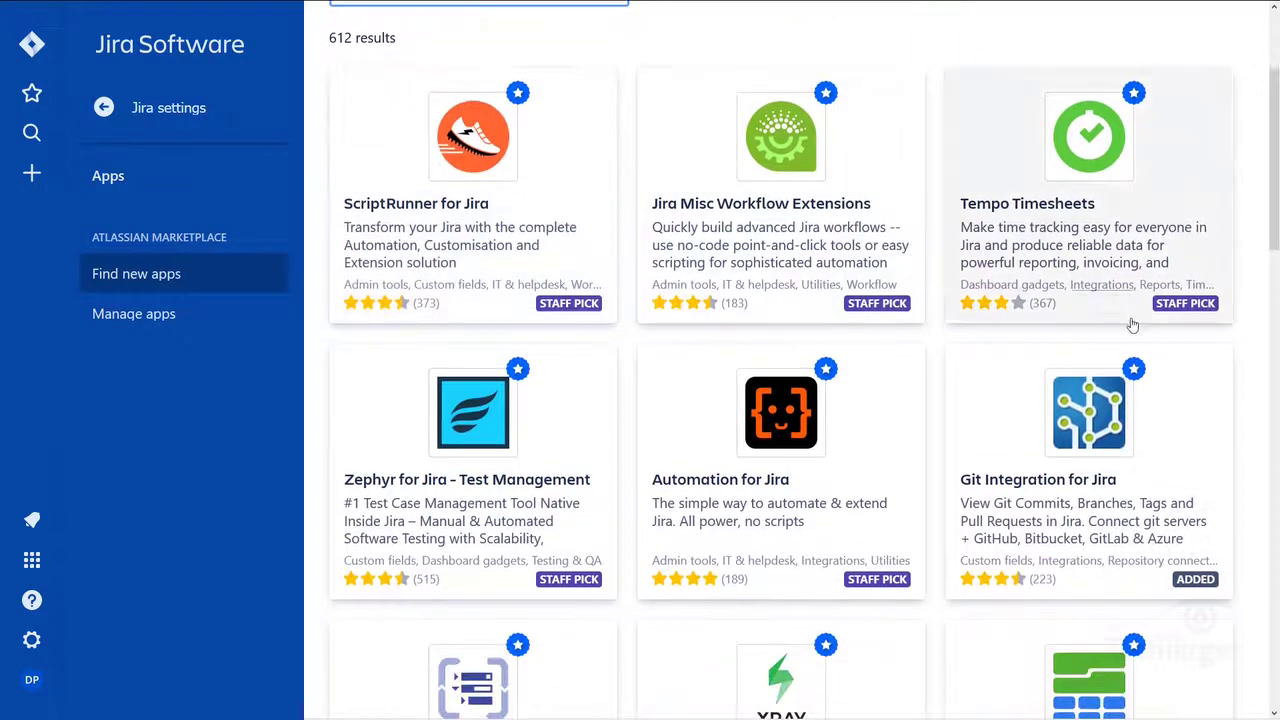
{"action": "left_click", "coordinate": [1090, 447]}
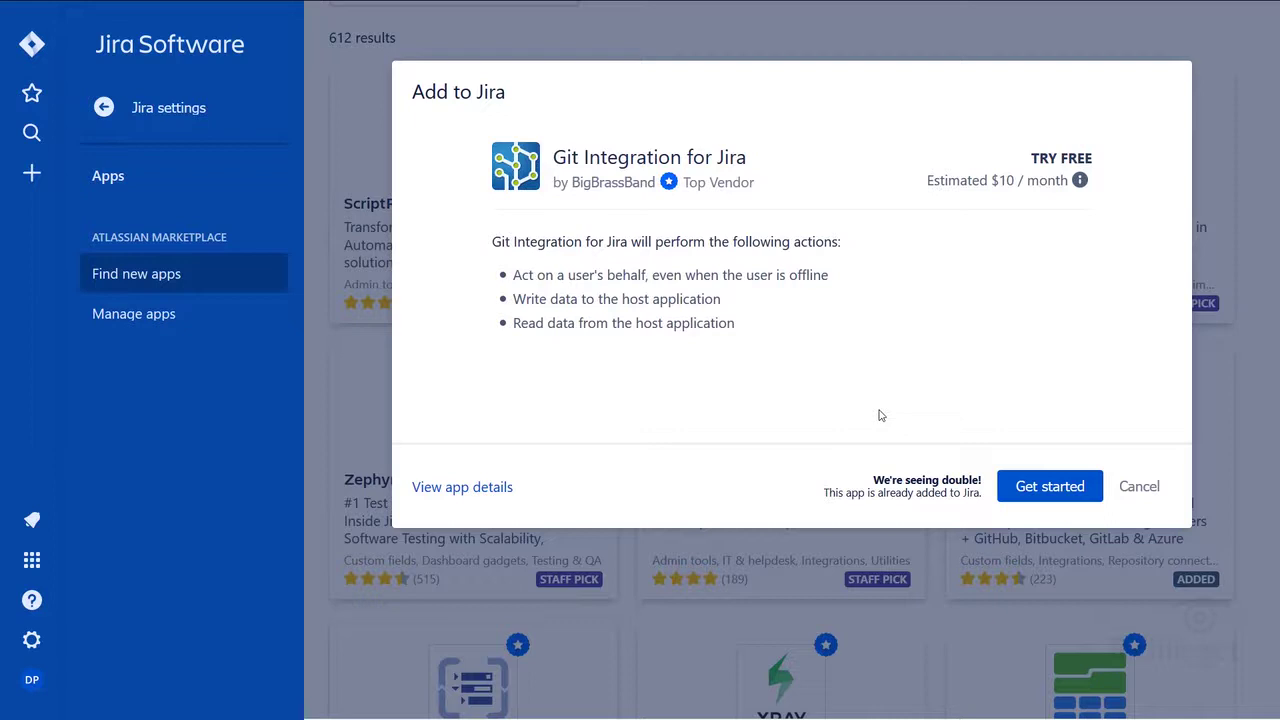
{"action": "left_click", "coordinate": [1050, 486]}
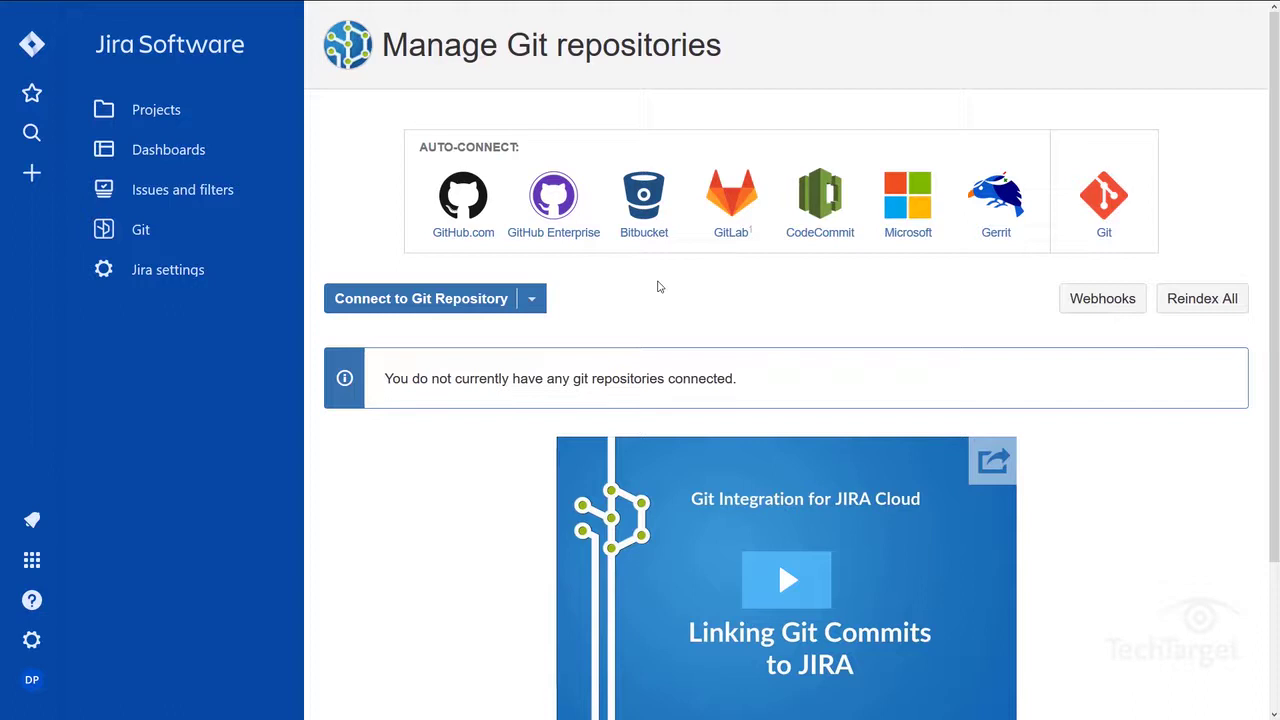
Start a GitLab connection and create a GitLab personal access token named JIRAIntegration, expiring 2019-05-31, with the api scope
{"action": "left_click", "coordinate": [742, 202]}
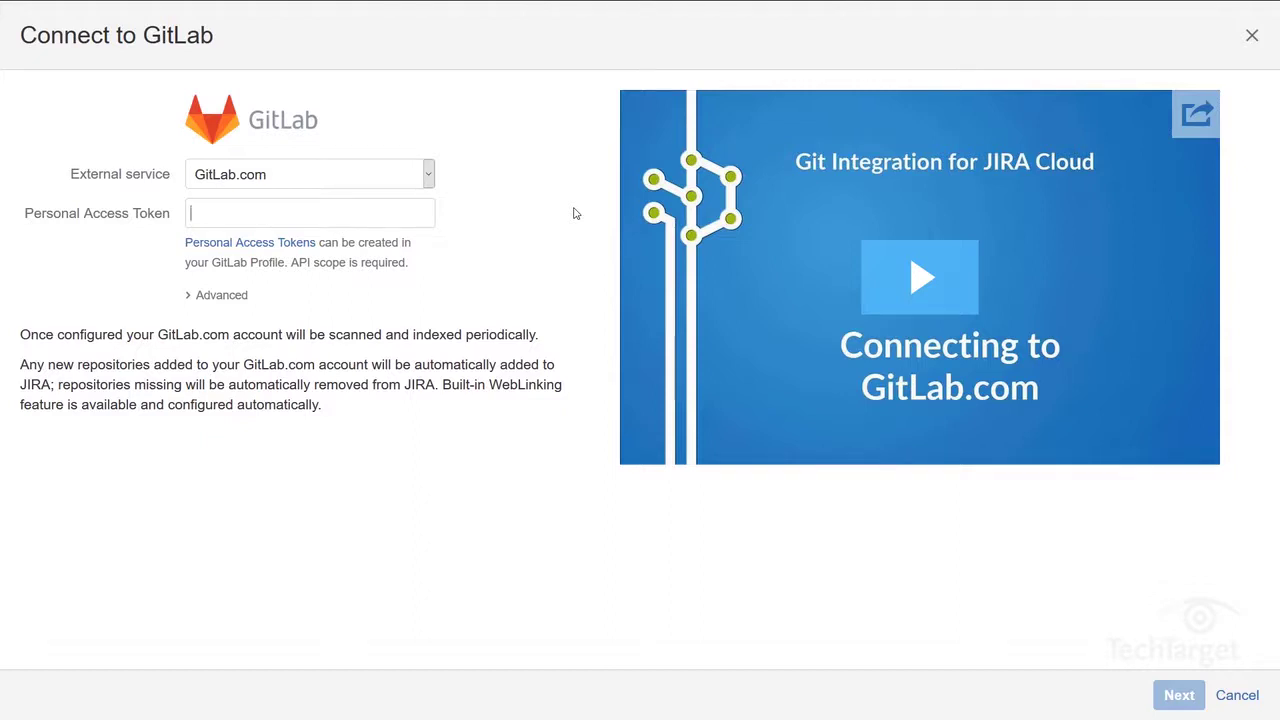
{"action": "left_click", "coordinate": [274, 245]}
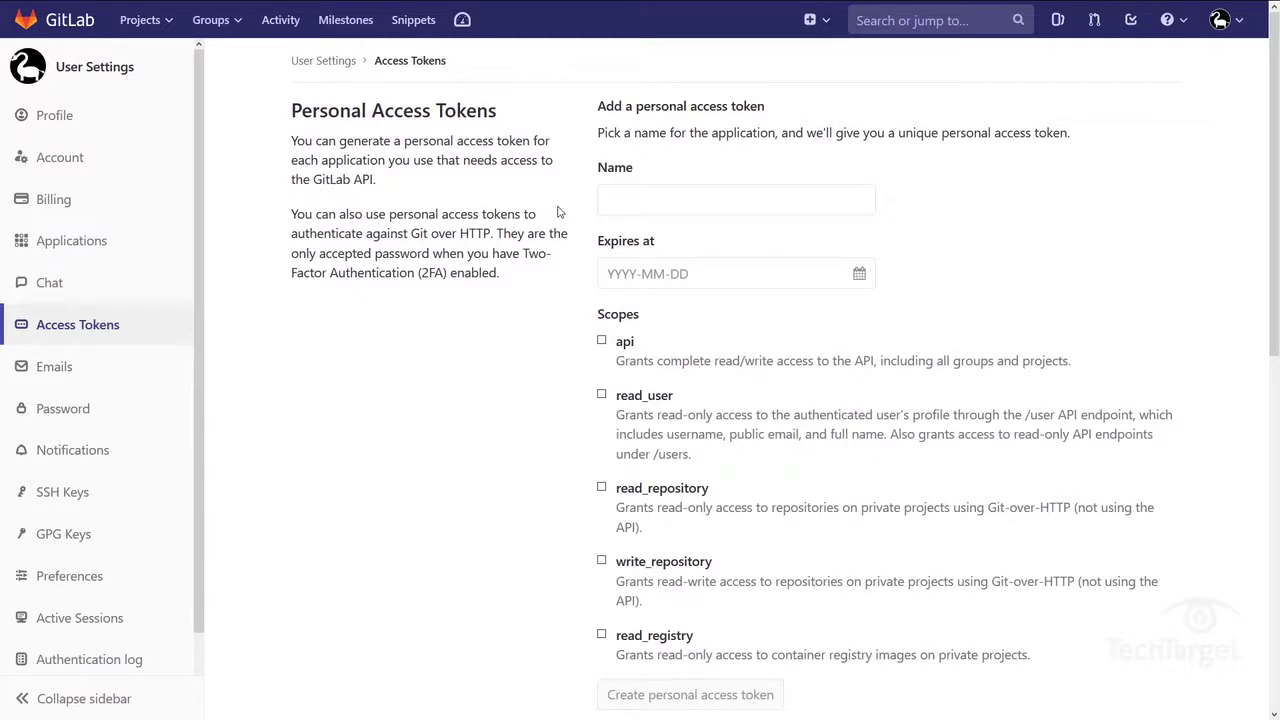
{"action": "type", "text": "JIRAIntegration"}
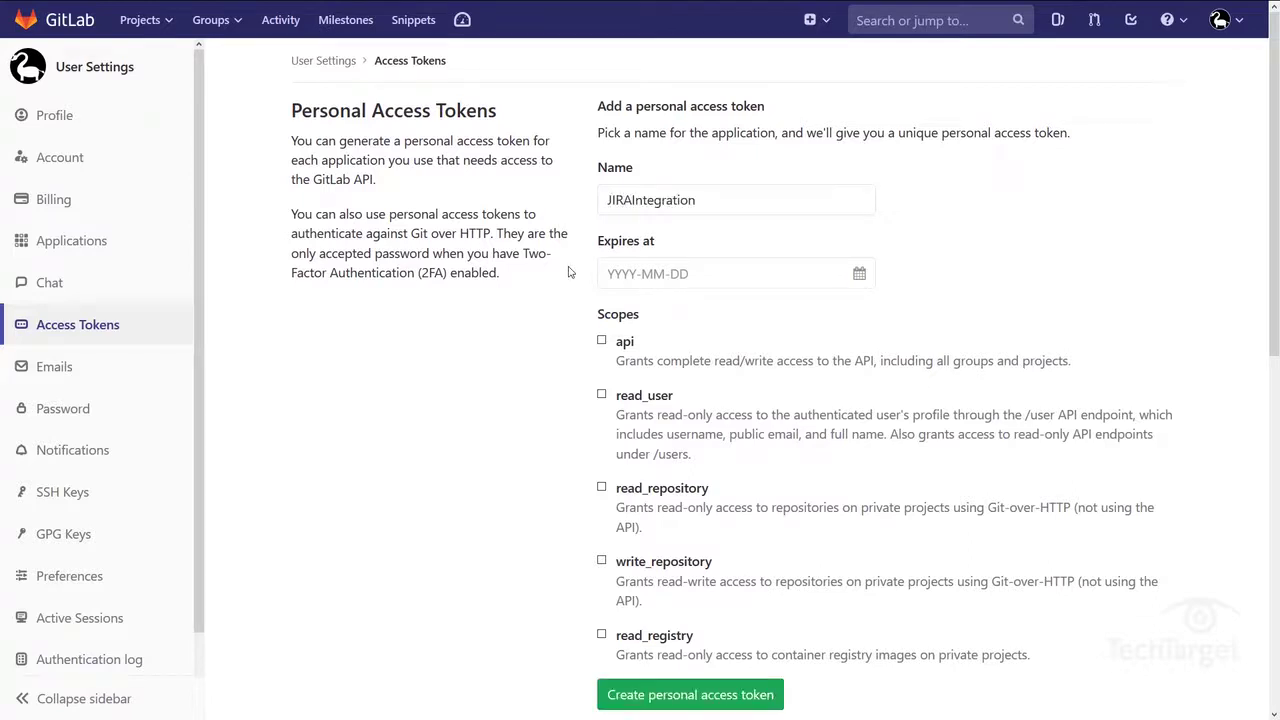
{"action": "left_click", "coordinate": [620, 274]}
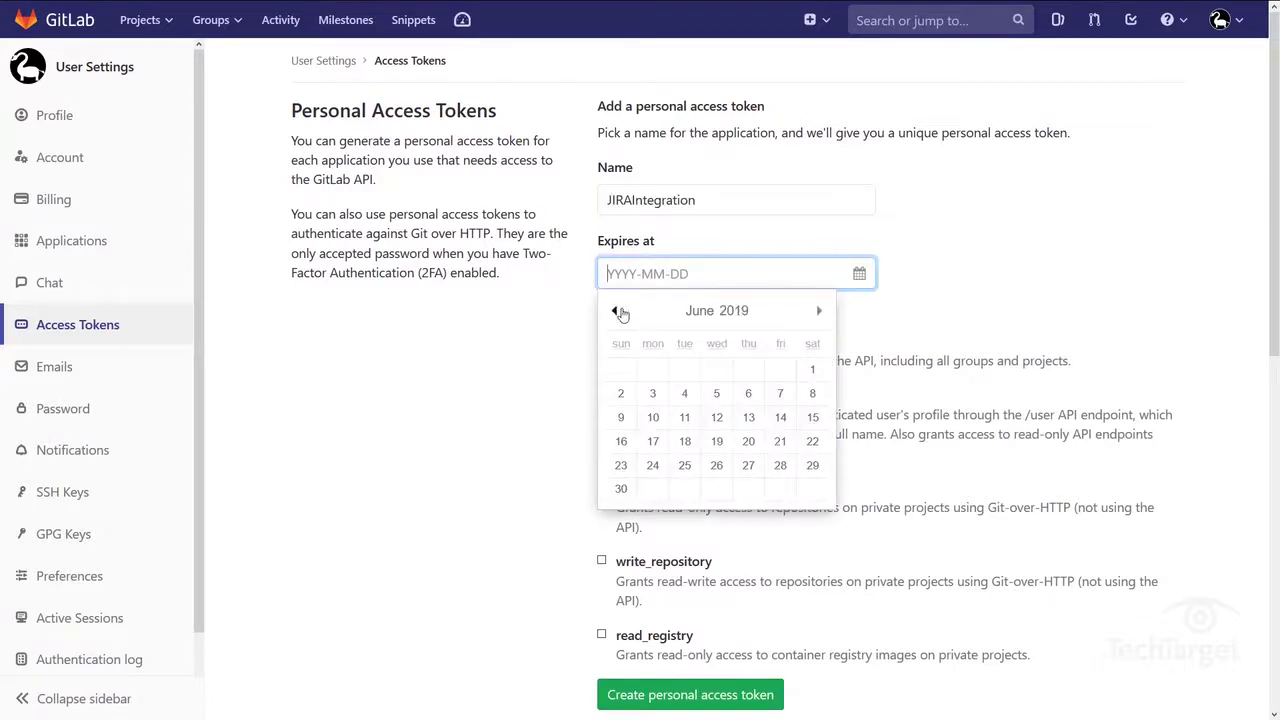
{"action": "left_click", "coordinate": [615, 310]}
{"action": "left_click", "coordinate": [780, 465]}
{"action": "left_click", "coordinate": [601, 340]}
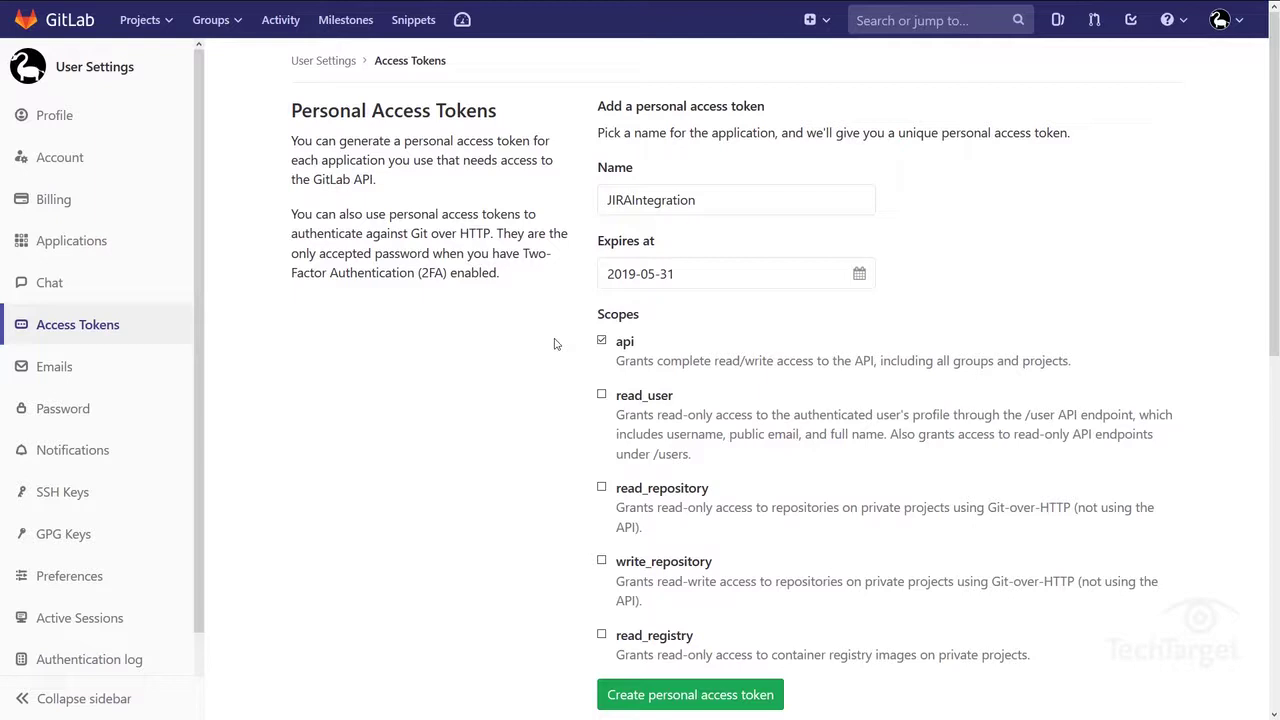
{"action": "left_click", "coordinate": [690, 694]}
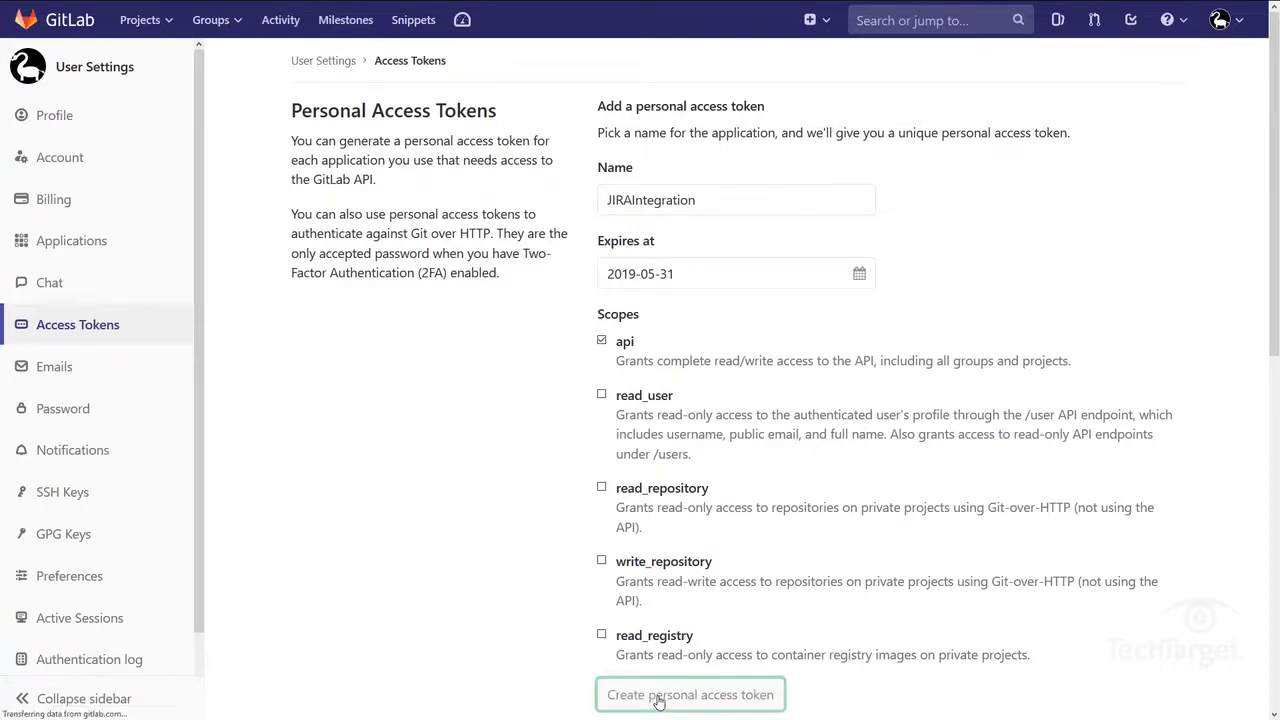
Copy the new personal access token into Jira's GitLab connection form and connect the account's repositories
{"action": "left_click", "coordinate": [1160, 196]}
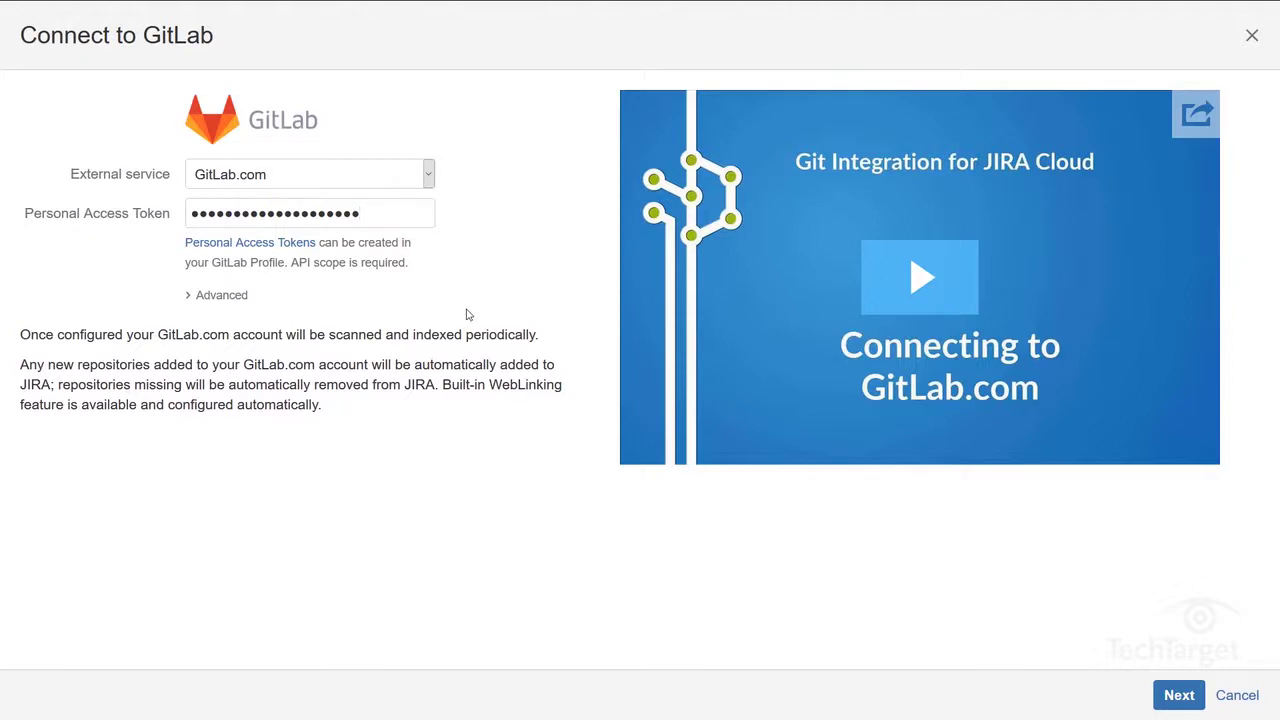
{"action": "left_click", "coordinate": [1179, 695]}
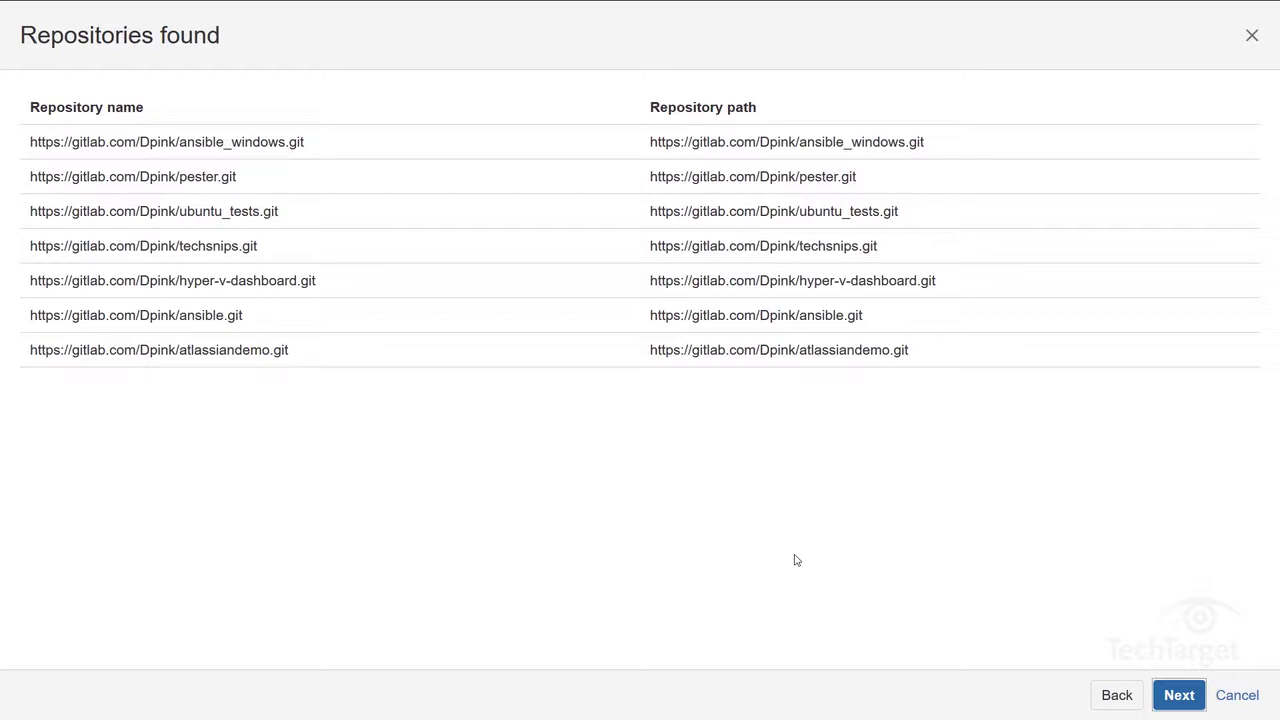
{"action": "left_click", "coordinate": [1176, 694]}
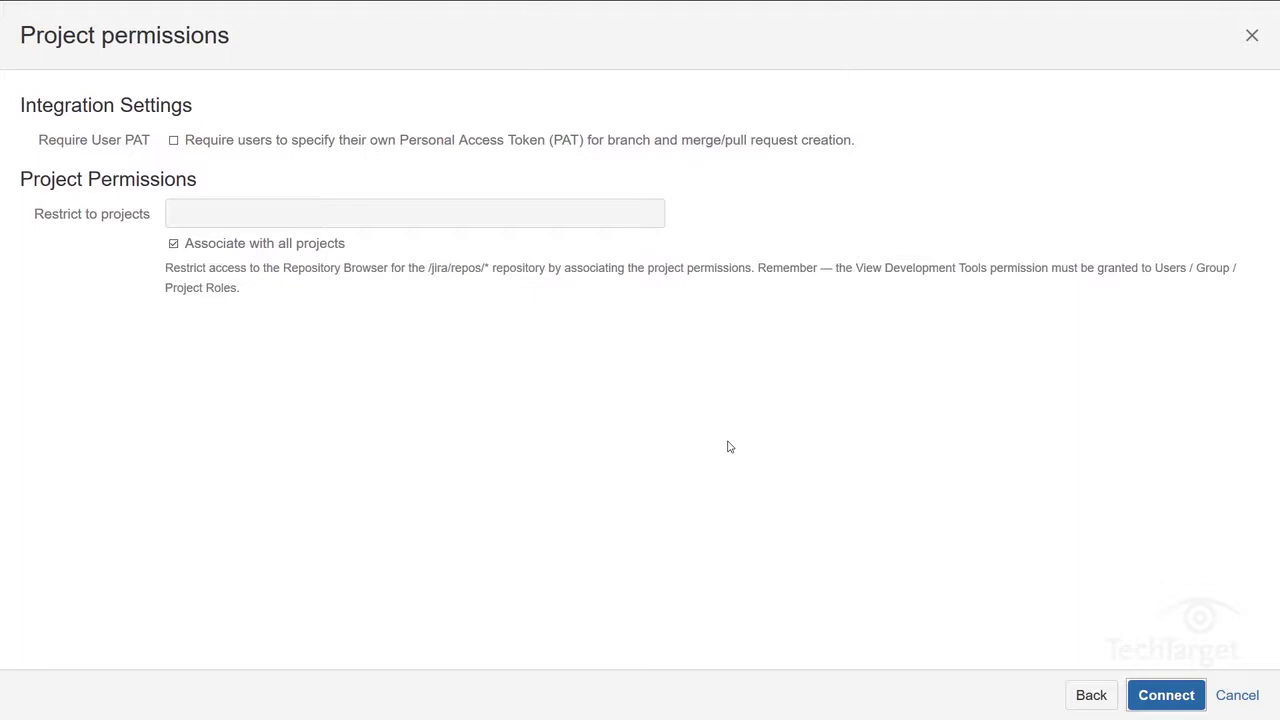
{"action": "left_click", "coordinate": [1155, 700]}
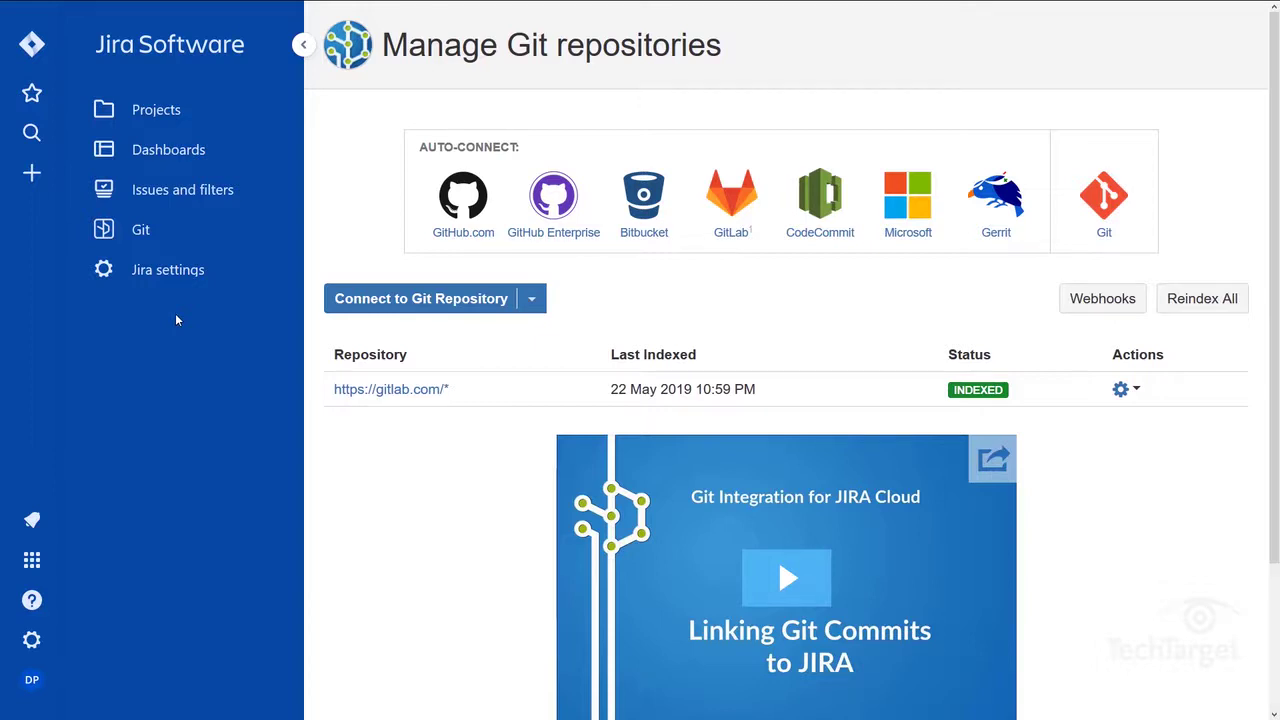
View all repositories connected through the Git integration
{"action": "left_click", "coordinate": [176, 236]}
{"action": "left_click", "coordinate": [217, 280]}
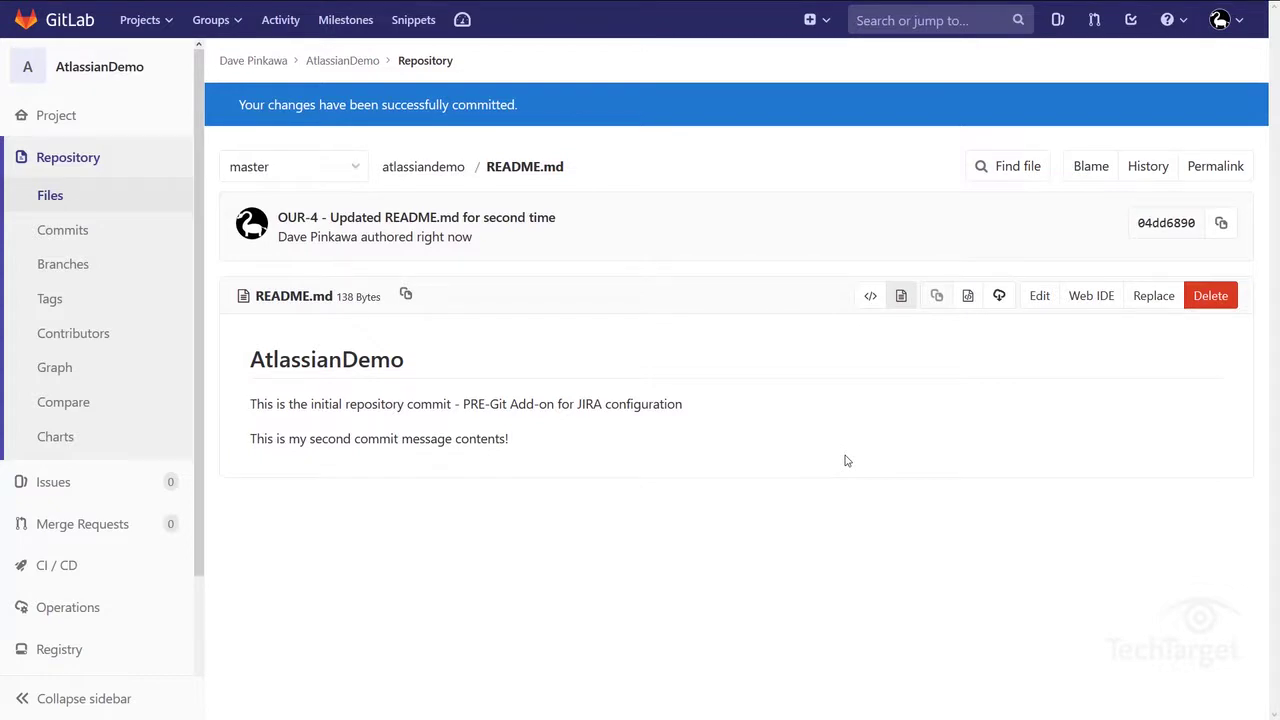
In GitLab, add the line "Third Commit!" to README.md and commit it as "OUR-5 Update README.md - for my third commit!"
{"action": "left_click", "coordinate": [1039, 295]}
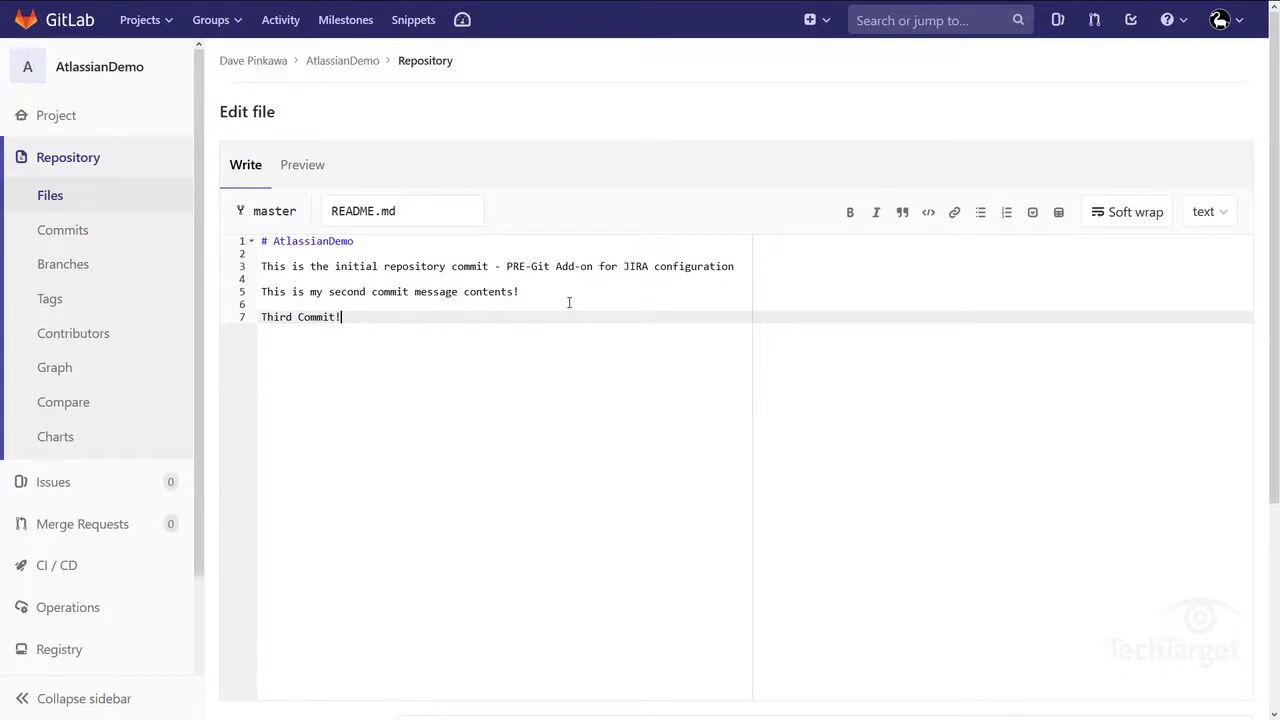
{"action": "scroll", "coordinate": [569, 302], "scroll_direction": "down", "scroll_amount": 3}
{"action": "left_click", "coordinate": [409, 450]}
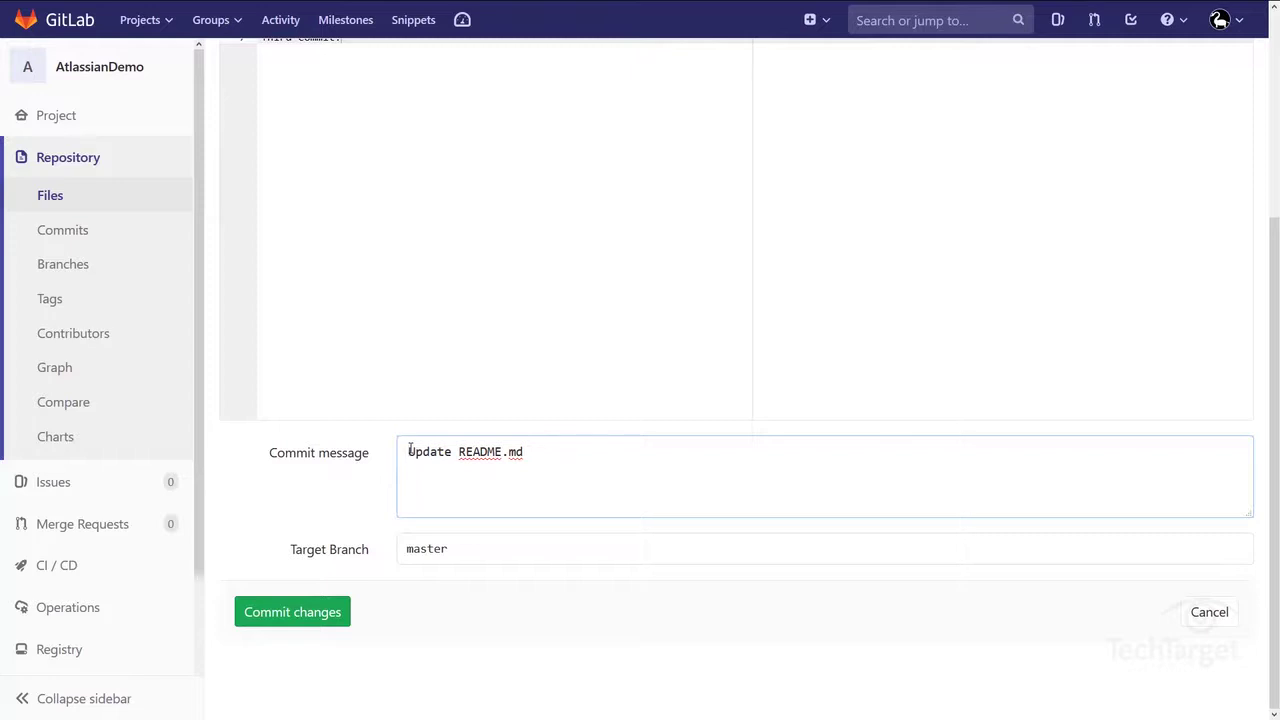
{"action": "type", "text": "OUR-5"}
{"action": "key", "text": "End"}
{"action": "type", "text": "- for my third commit!"}
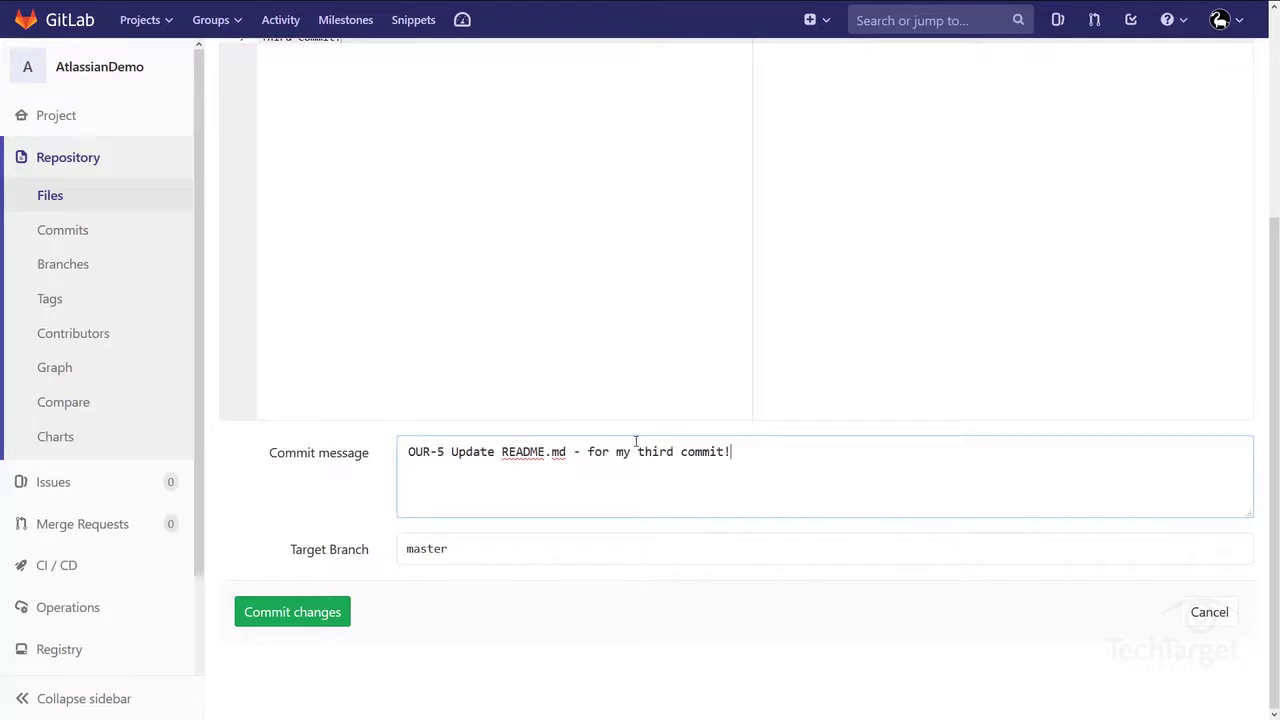
{"action": "left_click", "coordinate": [310, 615]}
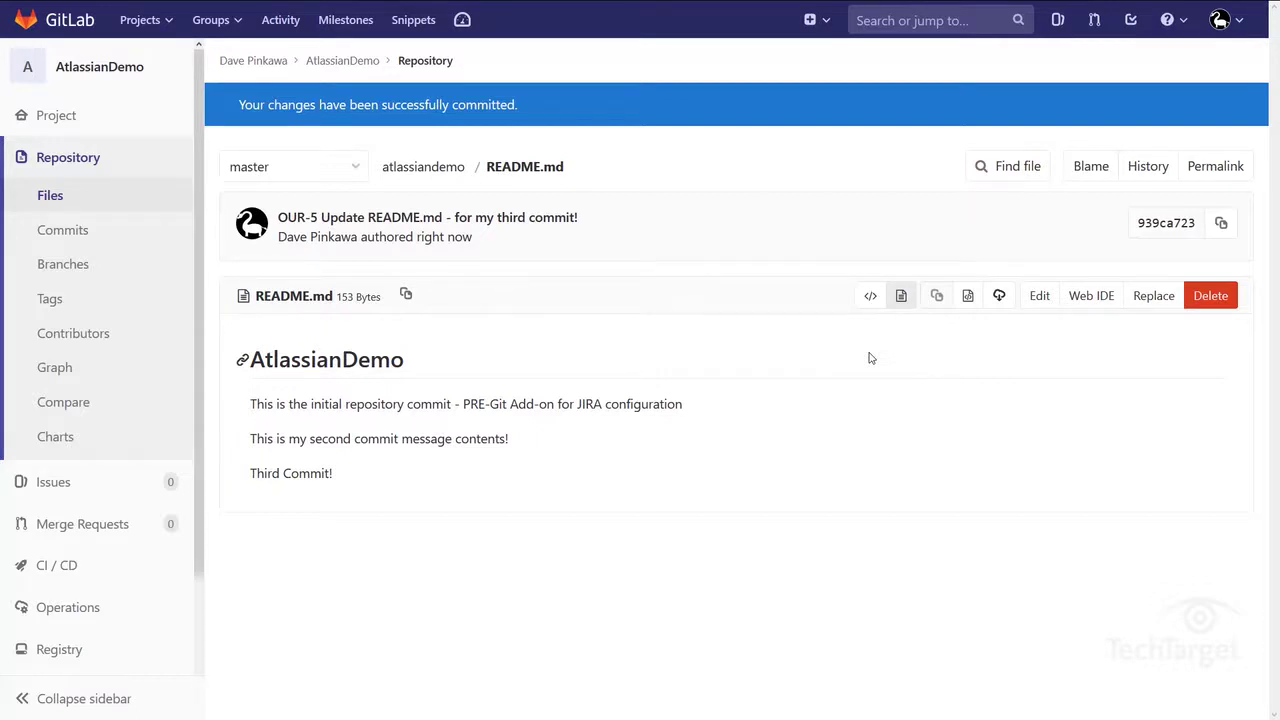
Add "There's a fourth commit here!" to README.md and commit it with the message "OUR-5 fourth commit! Update README.md"
{"action": "left_click", "coordinate": [1030, 297]}
{"action": "left_click", "coordinate": [466, 346]}
{"action": "type", "text": "There's a fourth commit here!"}
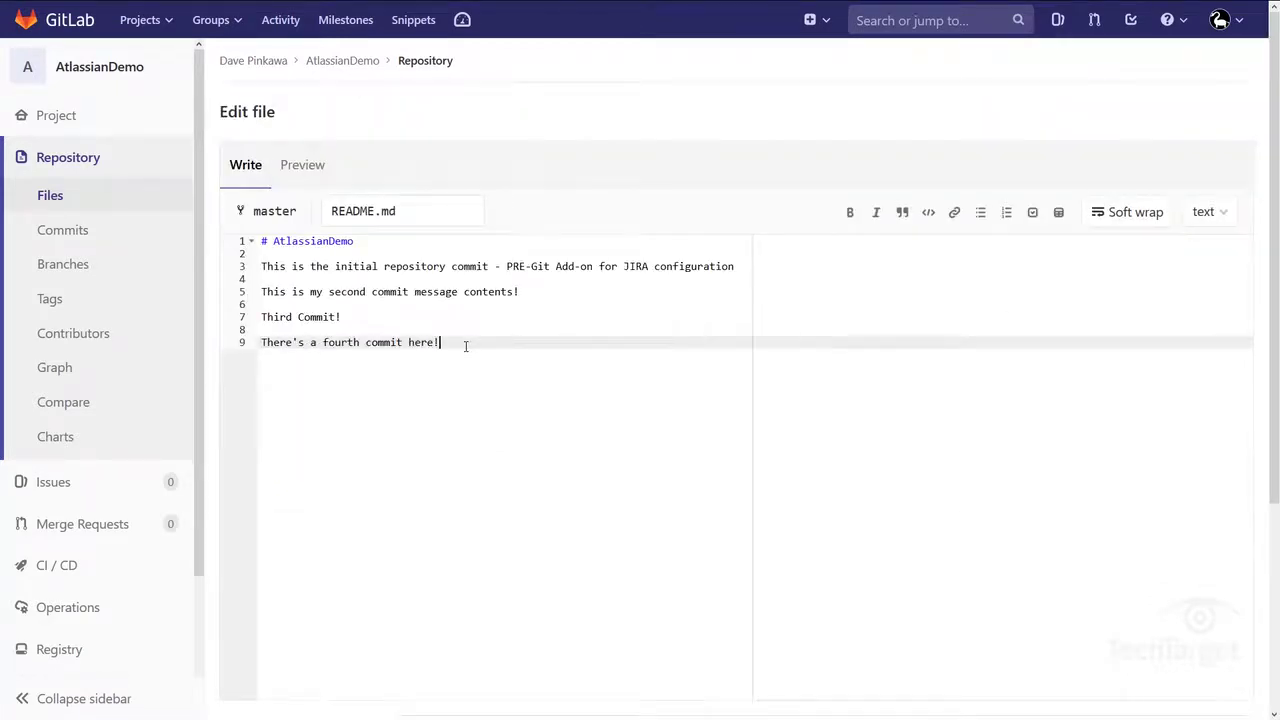
{"action": "scroll", "coordinate": [466, 343], "scroll_direction": "down", "scroll_amount": 3}
{"action": "left_click", "coordinate": [408, 451]}
{"action": "type", "text": "OUR-5 fourth commit! Update README.md"}
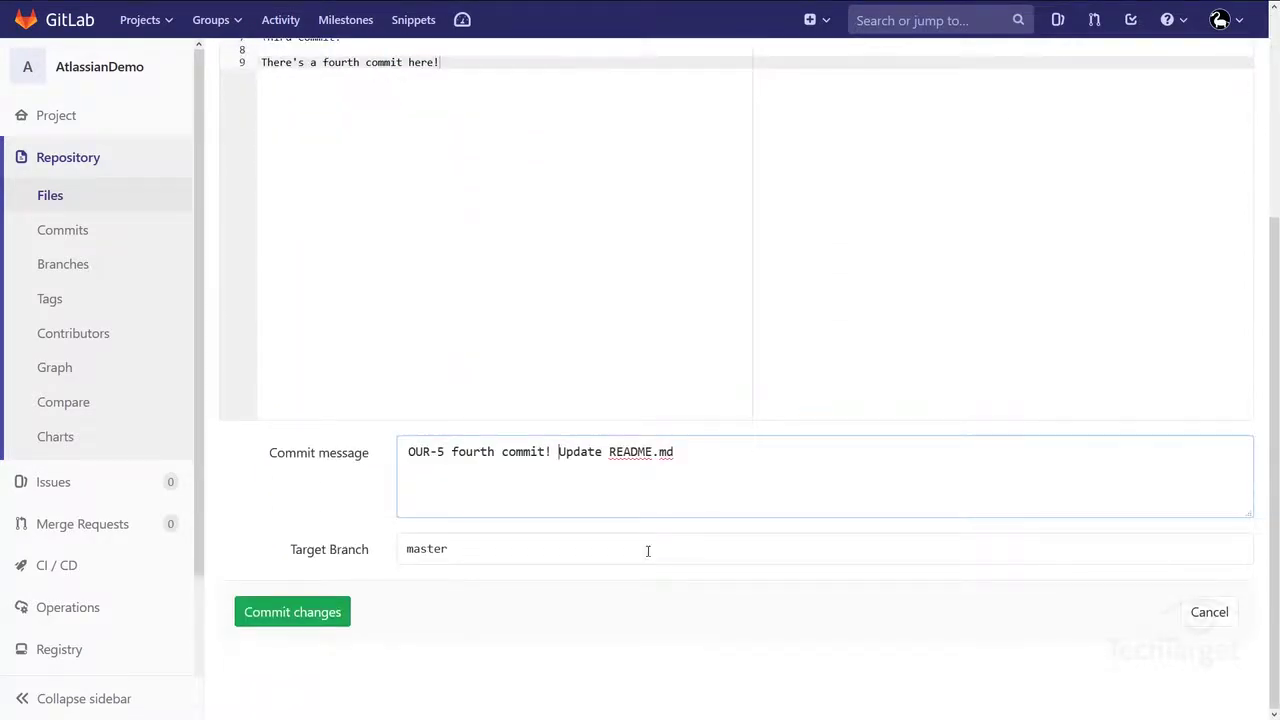
{"action": "left_click", "coordinate": [340, 610]}
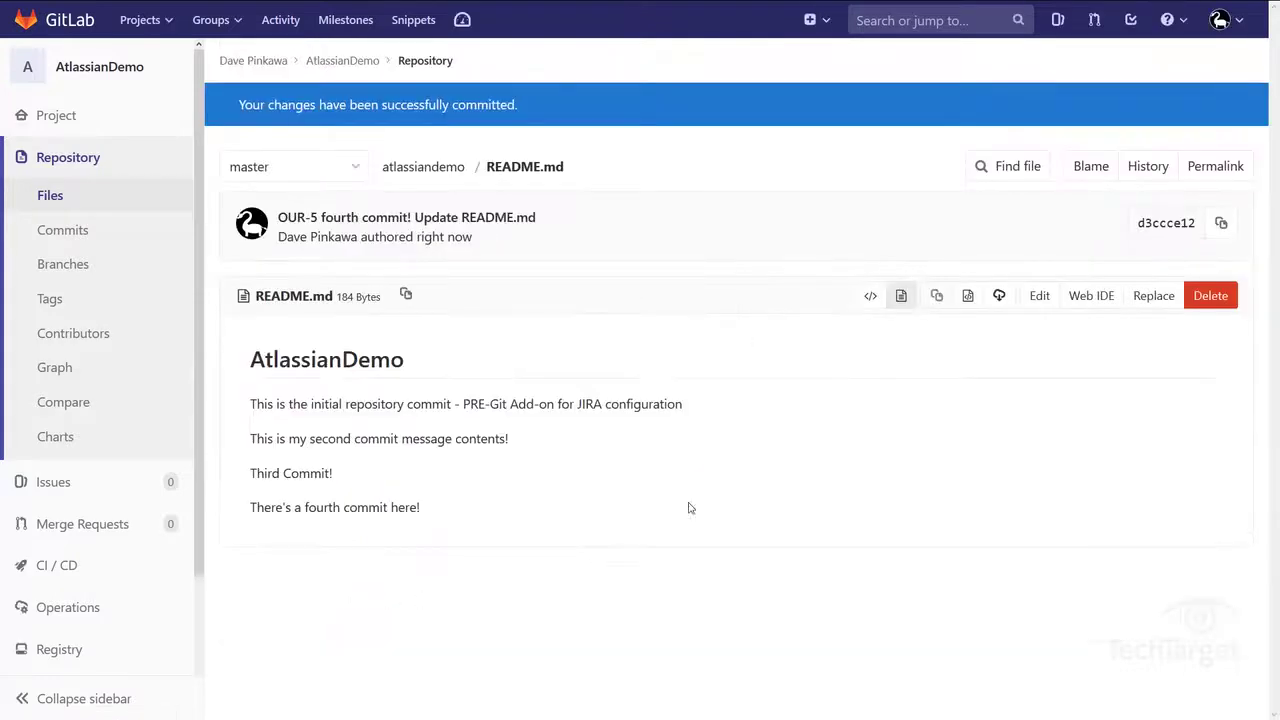
Add "Finally the fifth commit!" to README.md and commit it as "OUR-5 - final commit of the day! Update README.md"
{"action": "left_click", "coordinate": [1043, 299]}
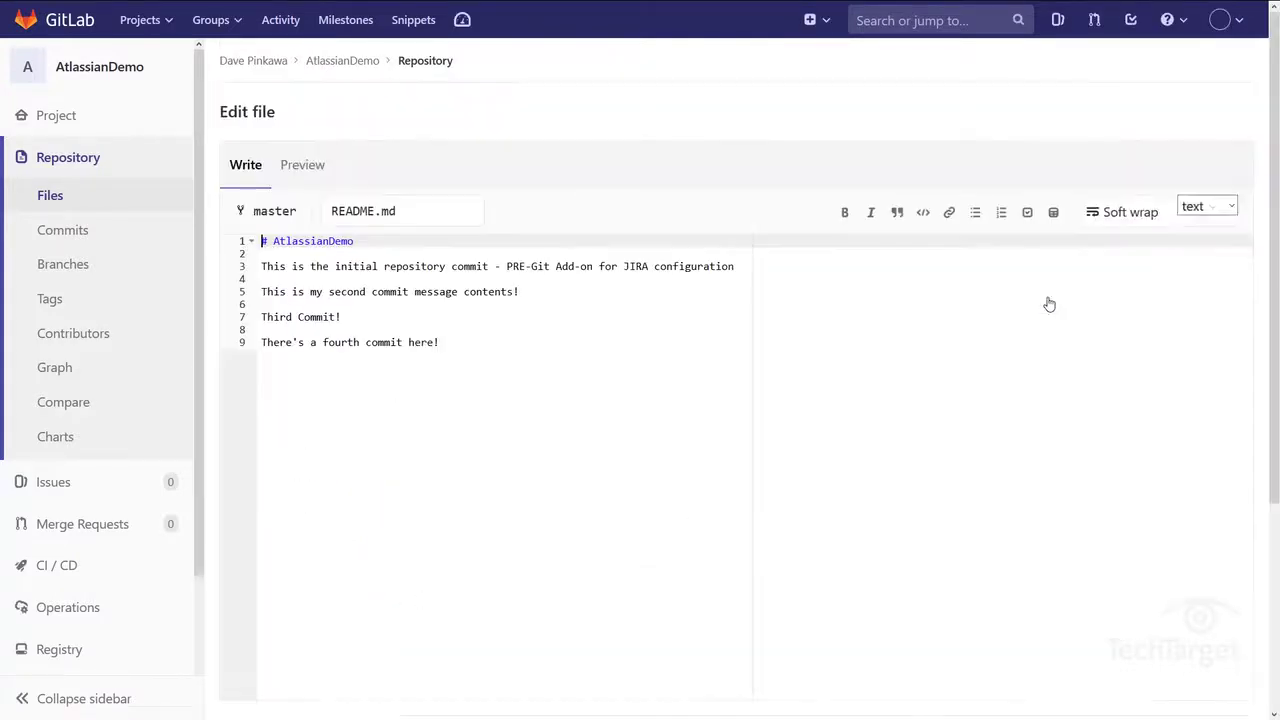
{"action": "left_click", "coordinate": [629, 400]}
{"action": "key", "text": "Return"}
{"action": "type", "text": "Finally the fifth commit!"}
{"action": "scroll", "coordinate": [629, 400], "scroll_direction": "down", "scroll_amount": 2}
{"action": "scroll", "coordinate": [629, 400], "scroll_direction": "down", "scroll_amount": 1}
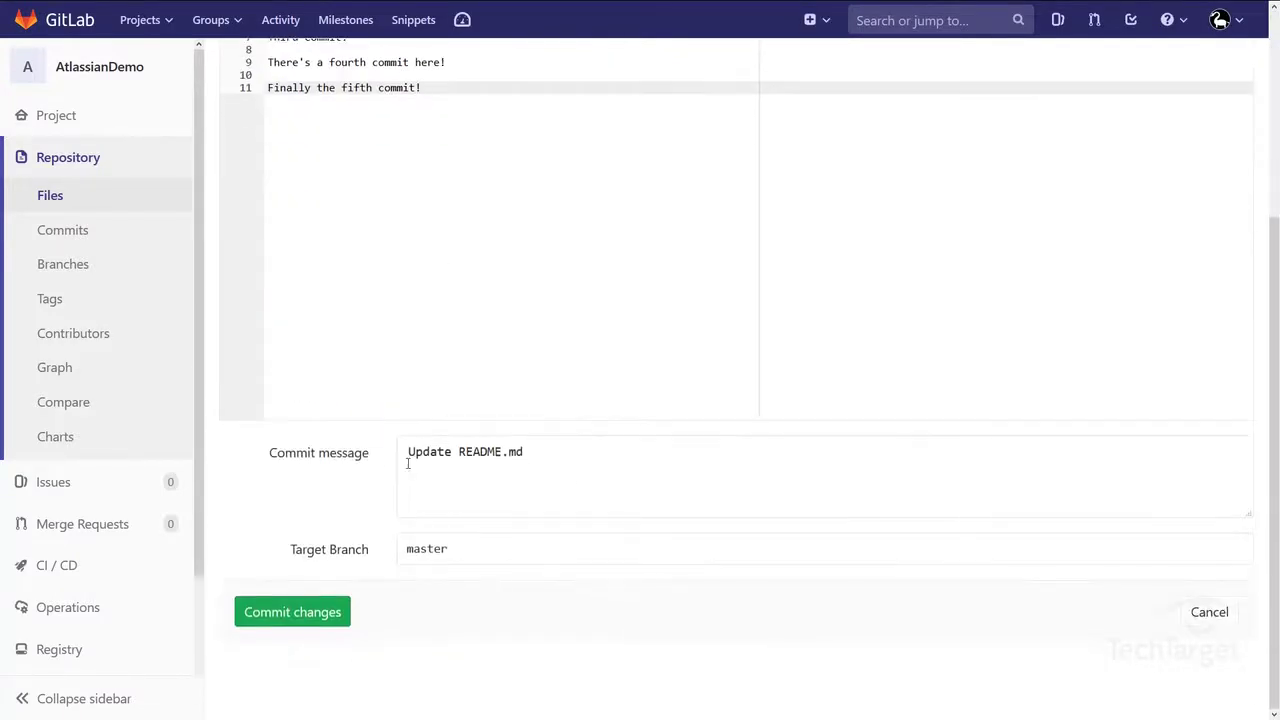
{"action": "left_click", "coordinate": [404, 457]}
{"action": "type", "text": "OUR-5 - final commit of the day!"}
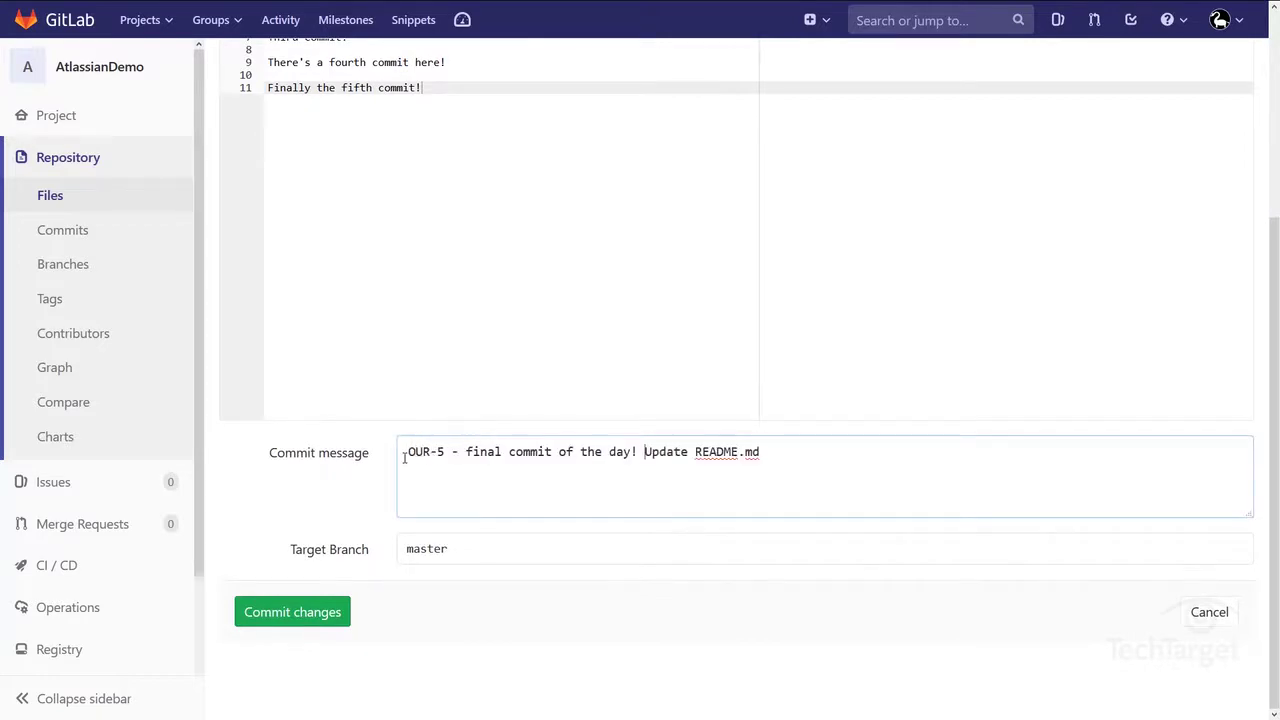
{"action": "left_click", "coordinate": [311, 616]}
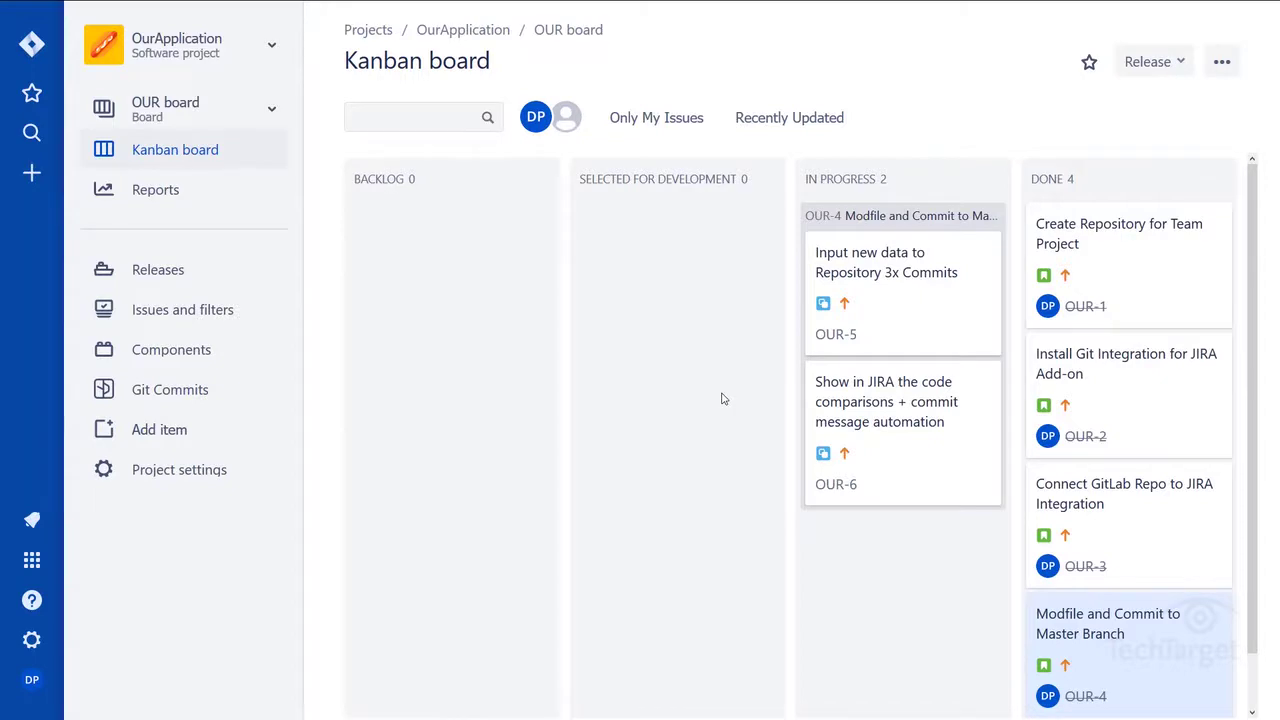
In Jira, open issue OUR-5 from the Kanban board and check its Git commits
{"action": "left_click", "coordinate": [850, 318]}
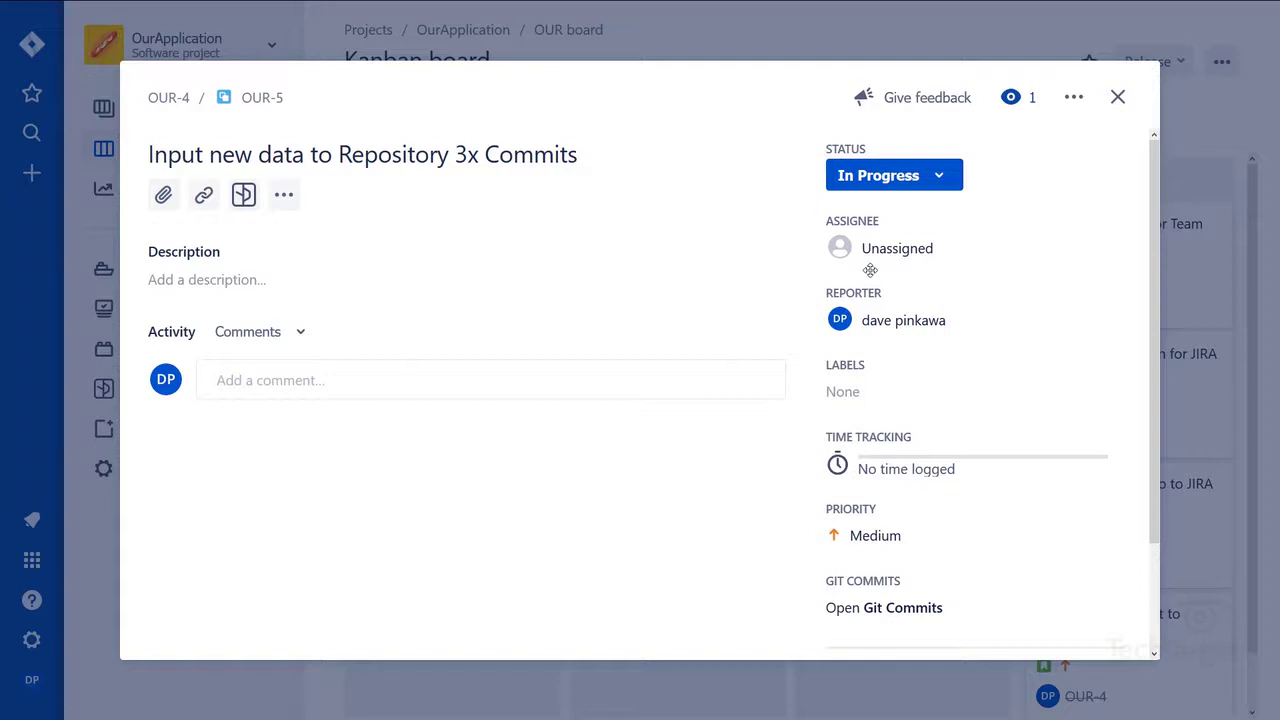
{"action": "left_click", "coordinate": [905, 608]}
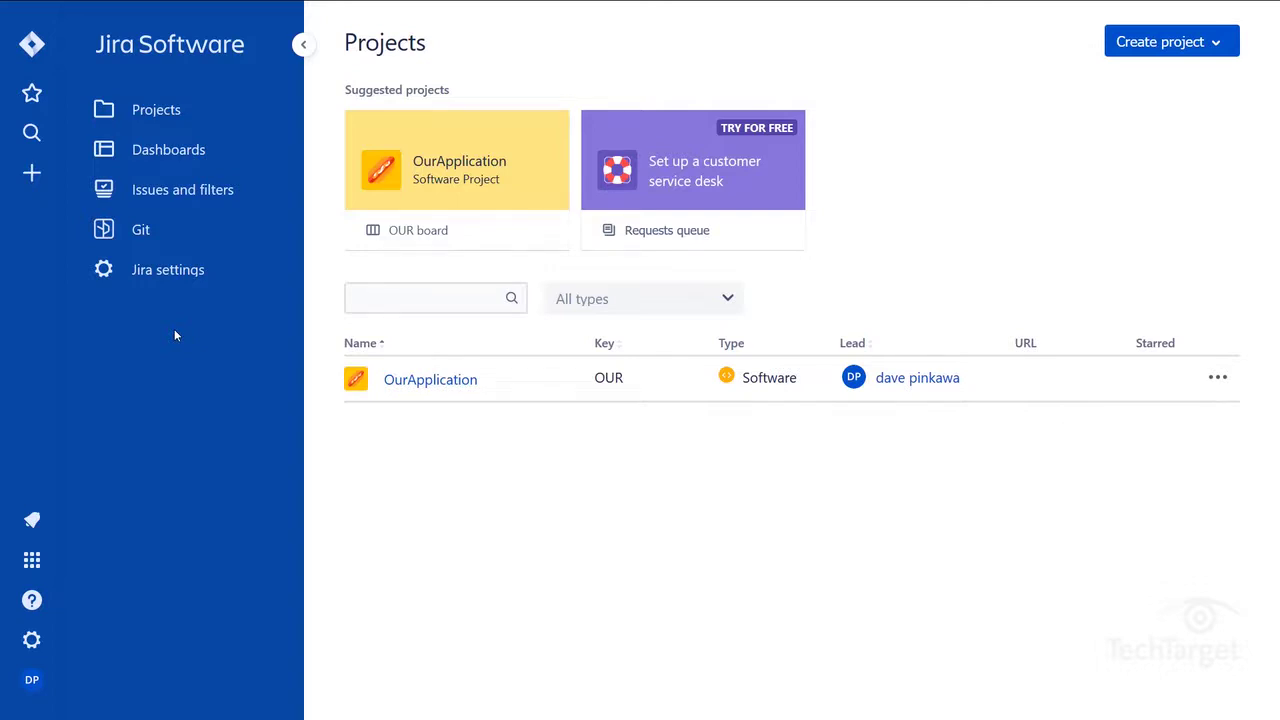
Reindex all connected Git repositories from the Git repository management page
{"action": "left_click", "coordinate": [174, 236]}
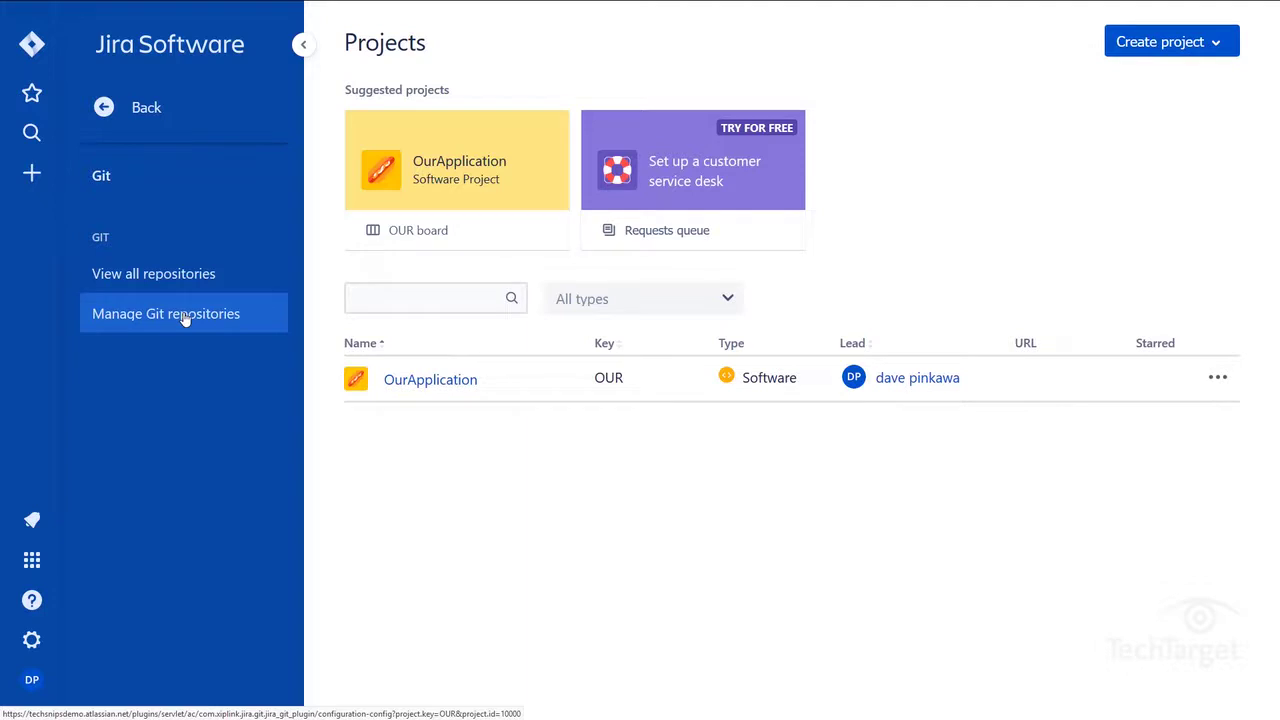
{"action": "left_click", "coordinate": [185, 317]}
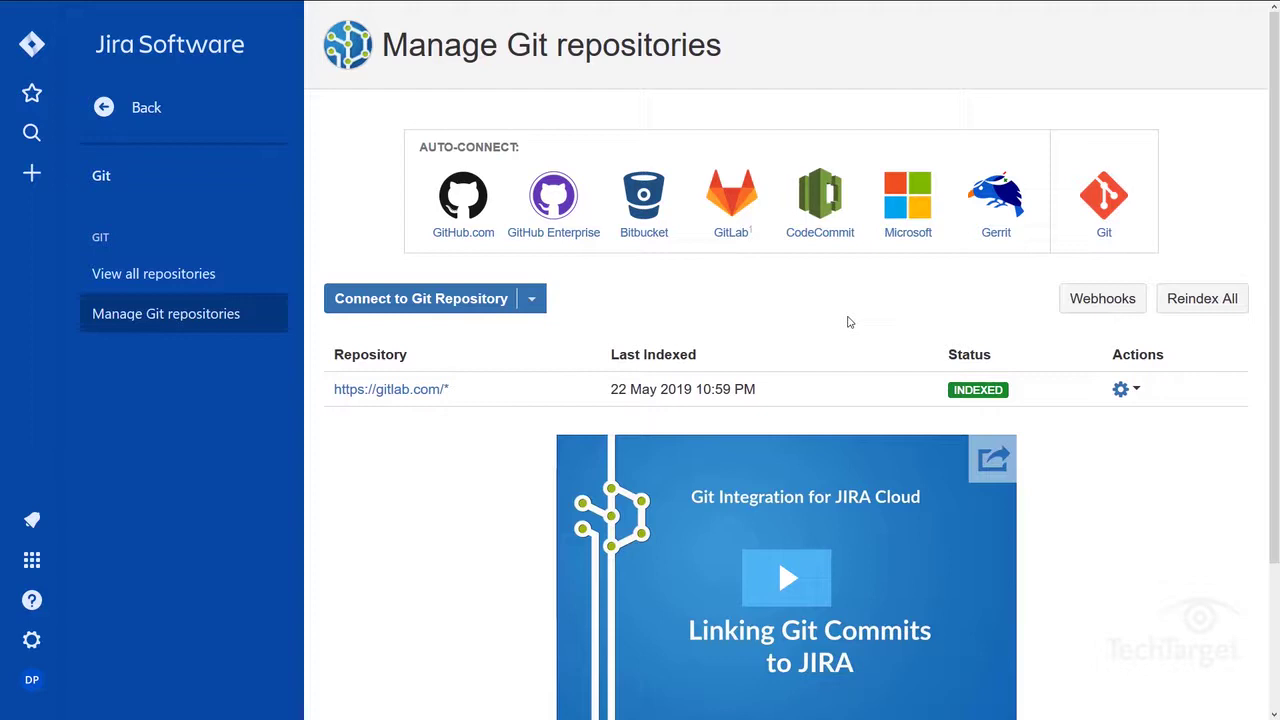
{"action": "left_click", "coordinate": [1228, 298]}
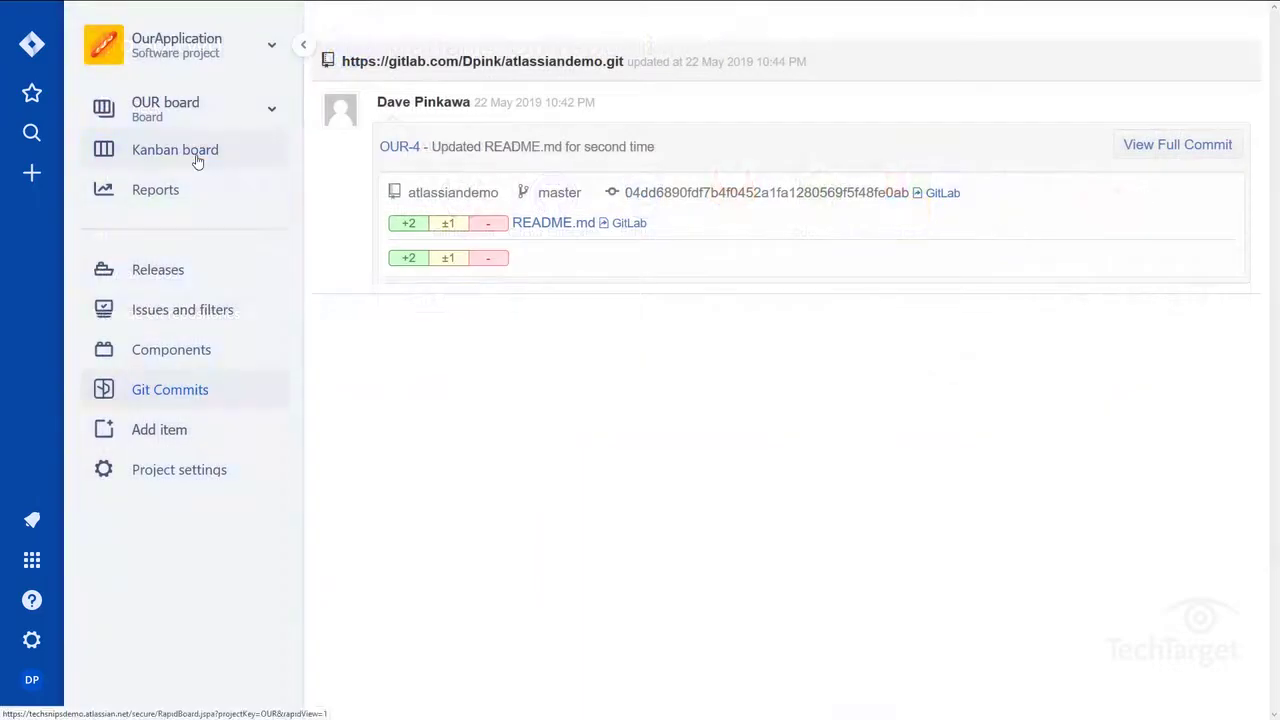
Return to the Kanban board and open the full list of Git commits linked to issue OUR-5
{"action": "left_click", "coordinate": [197, 160]}
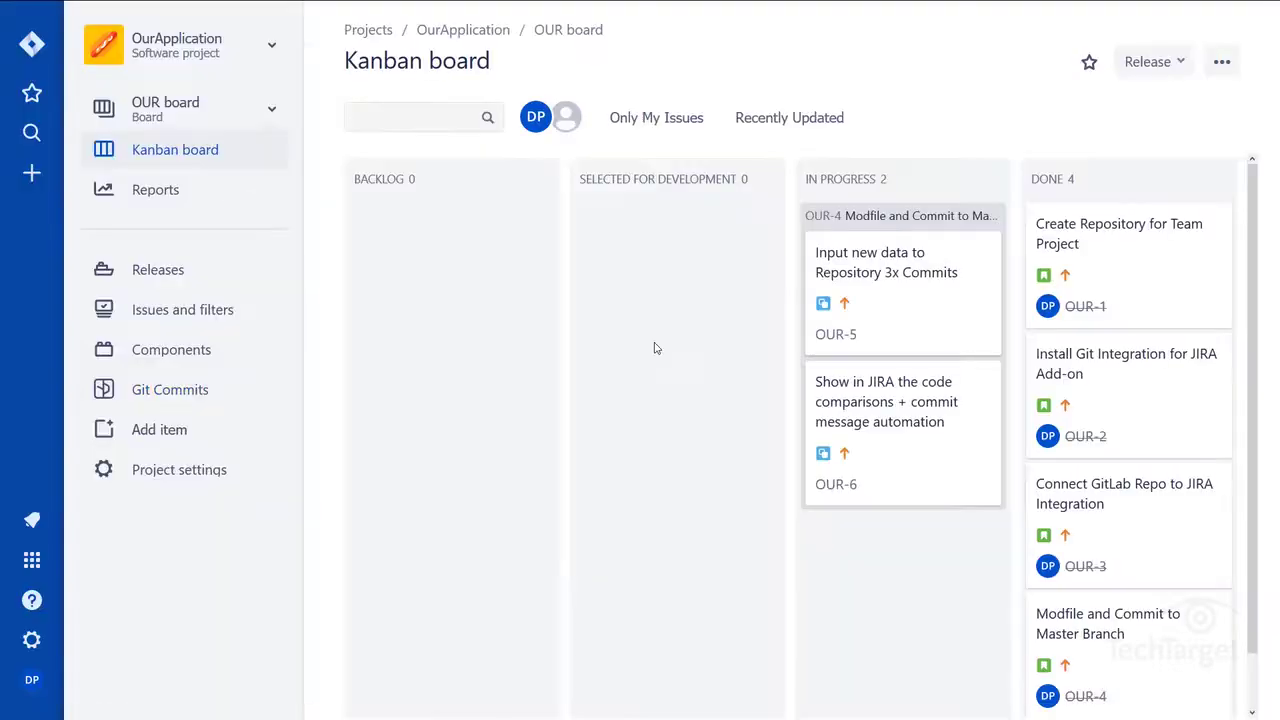
{"action": "left_click", "coordinate": [864, 258]}
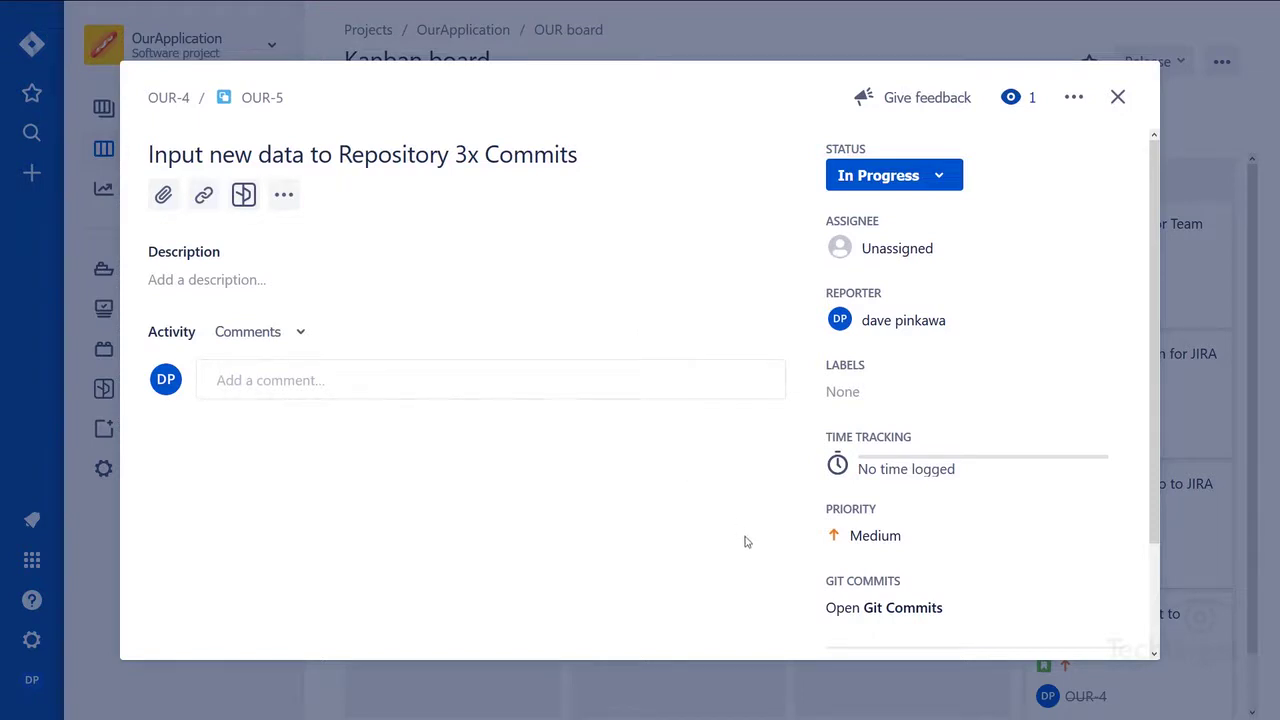
{"action": "left_click", "coordinate": [897, 610]}
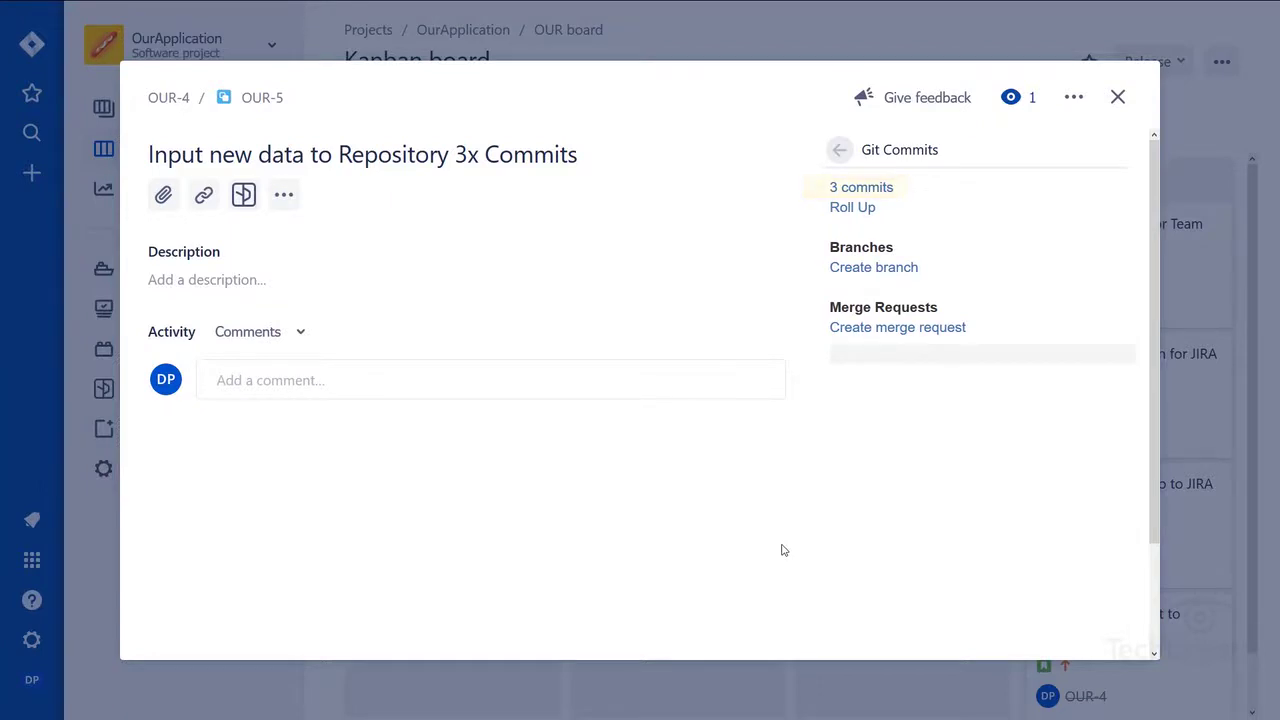
{"action": "left_click", "coordinate": [848, 187]}
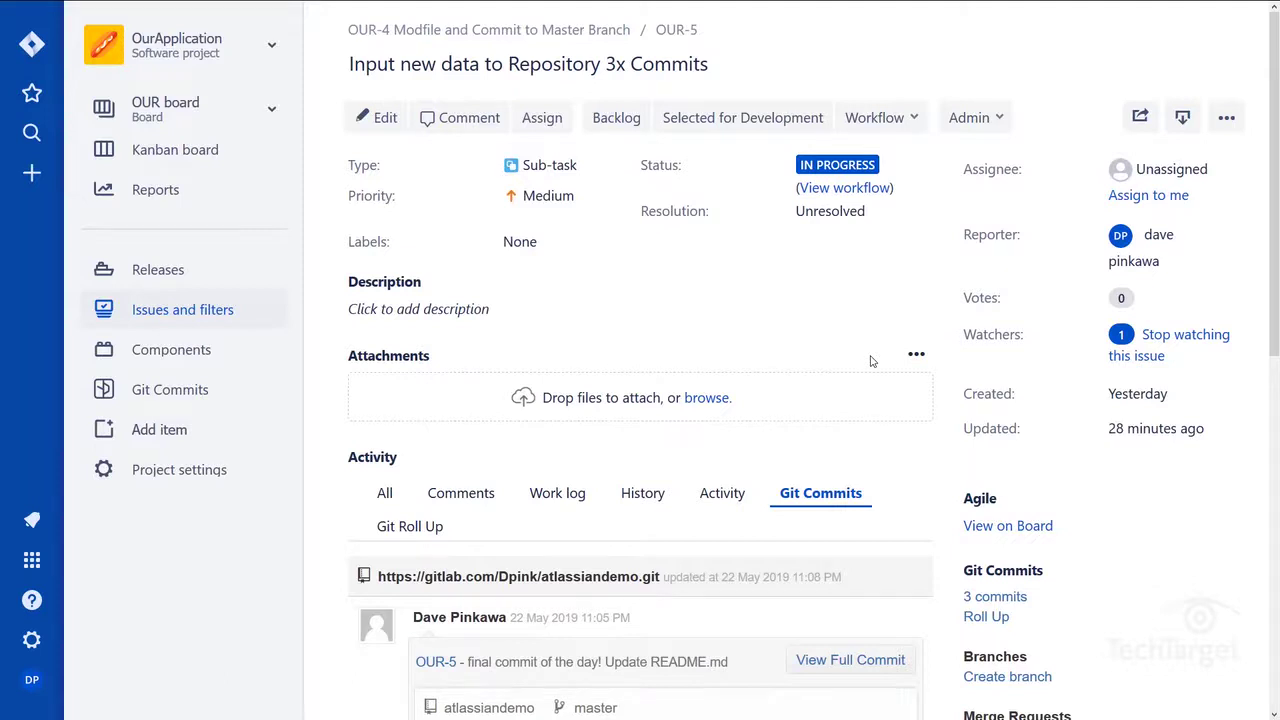
In issue OUR-5's Git commits, view the full README.md code changes of the third commit and of the final commit
{"action": "scroll", "coordinate": [870, 361], "scroll_direction": "down", "scroll_amount": 5}
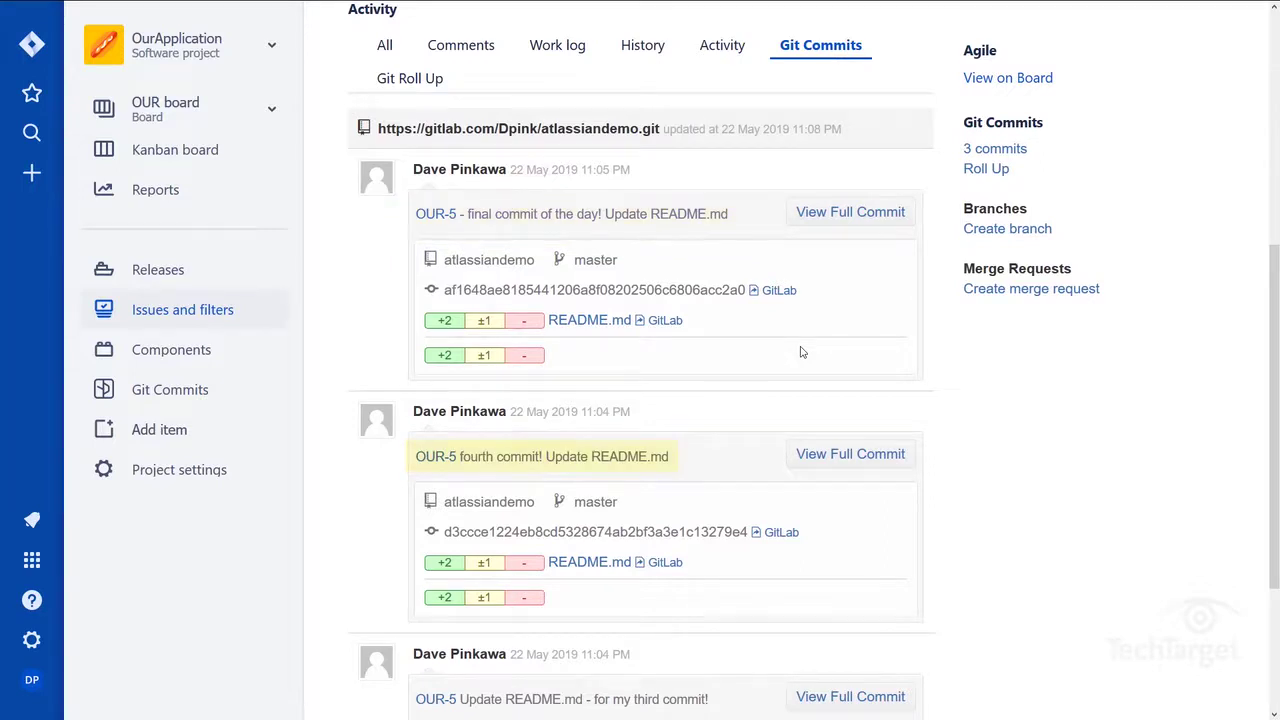
{"action": "scroll", "coordinate": [800, 352], "scroll_direction": "down", "scroll_amount": 1}
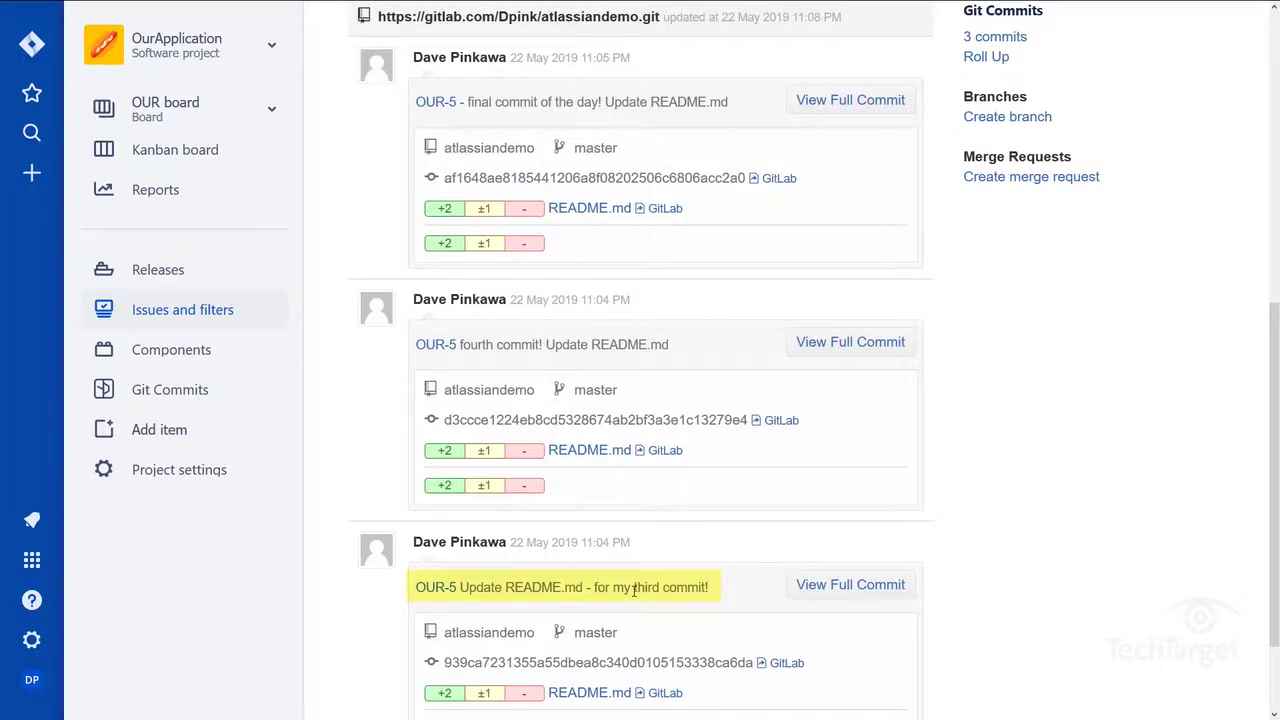
{"action": "left_click", "coordinate": [835, 582]}
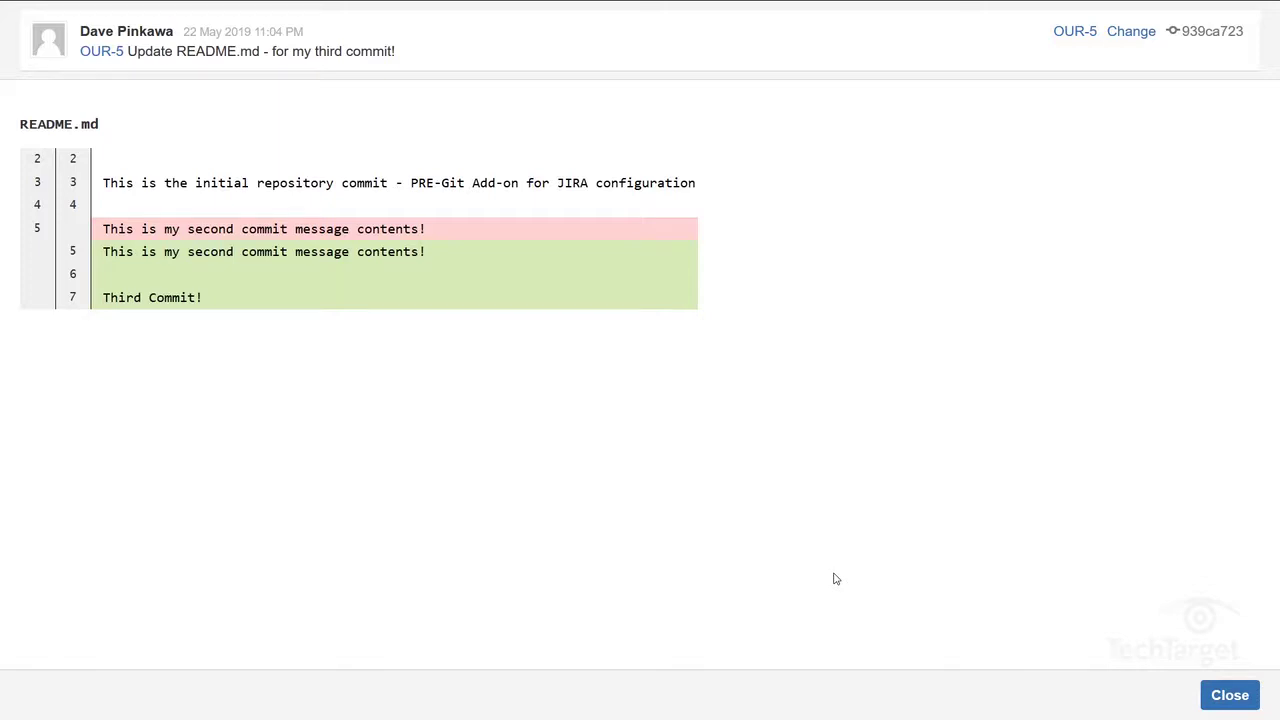
{"action": "left_click", "coordinate": [1230, 694]}
{"action": "left_click", "coordinate": [870, 219]}
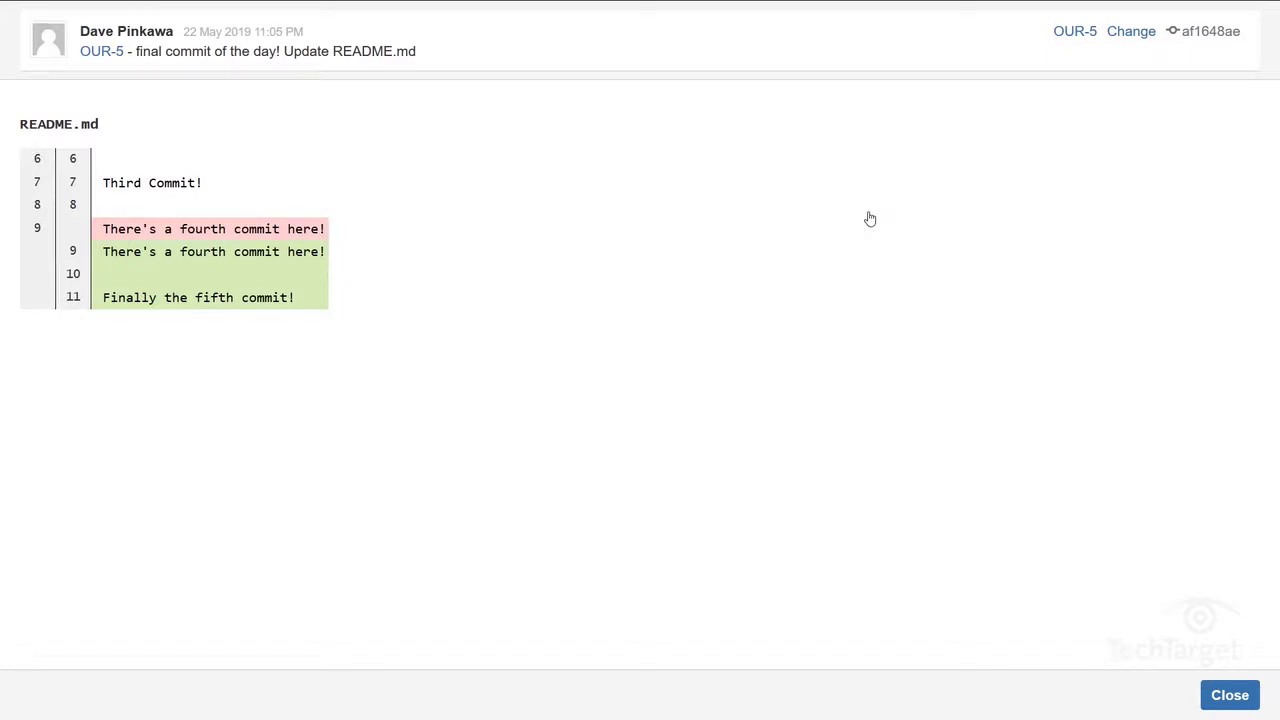
{"action": "left_click", "coordinate": [1230, 695]}
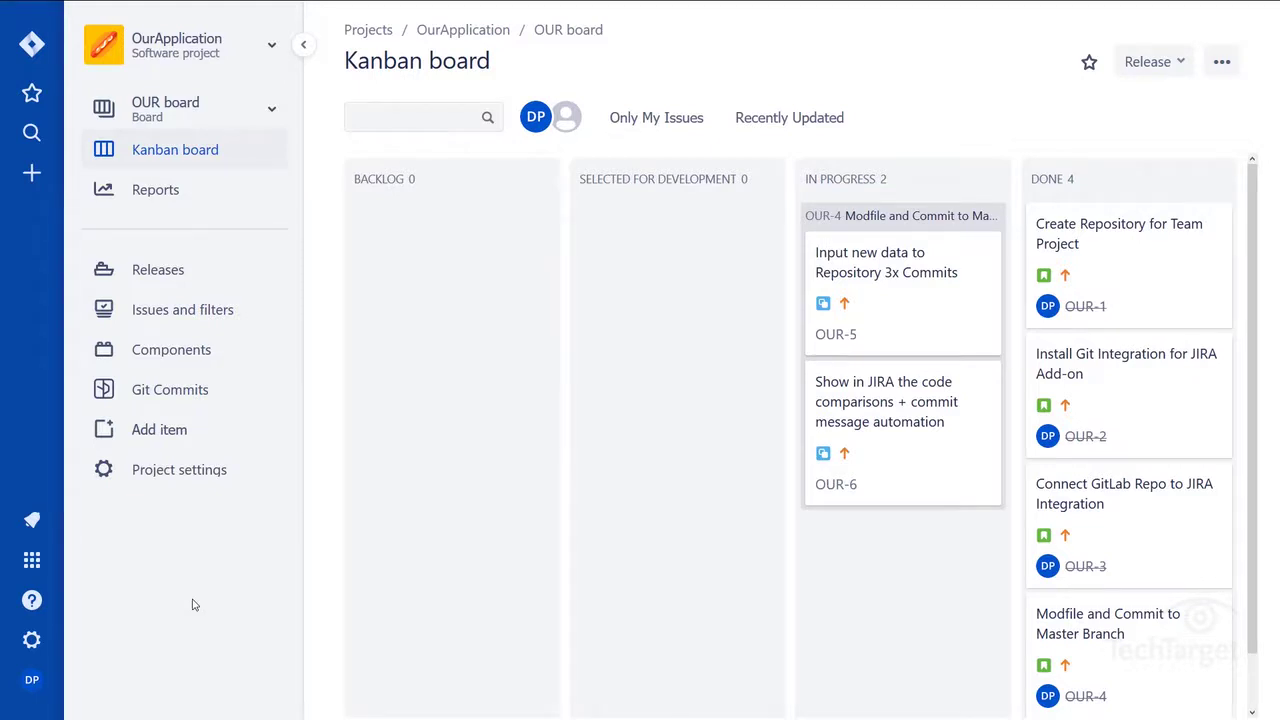
Open the OurApplication project's Git commits list and review all README.md commits of the atlassiandemo repository
{"action": "left_click", "coordinate": [222, 390]}
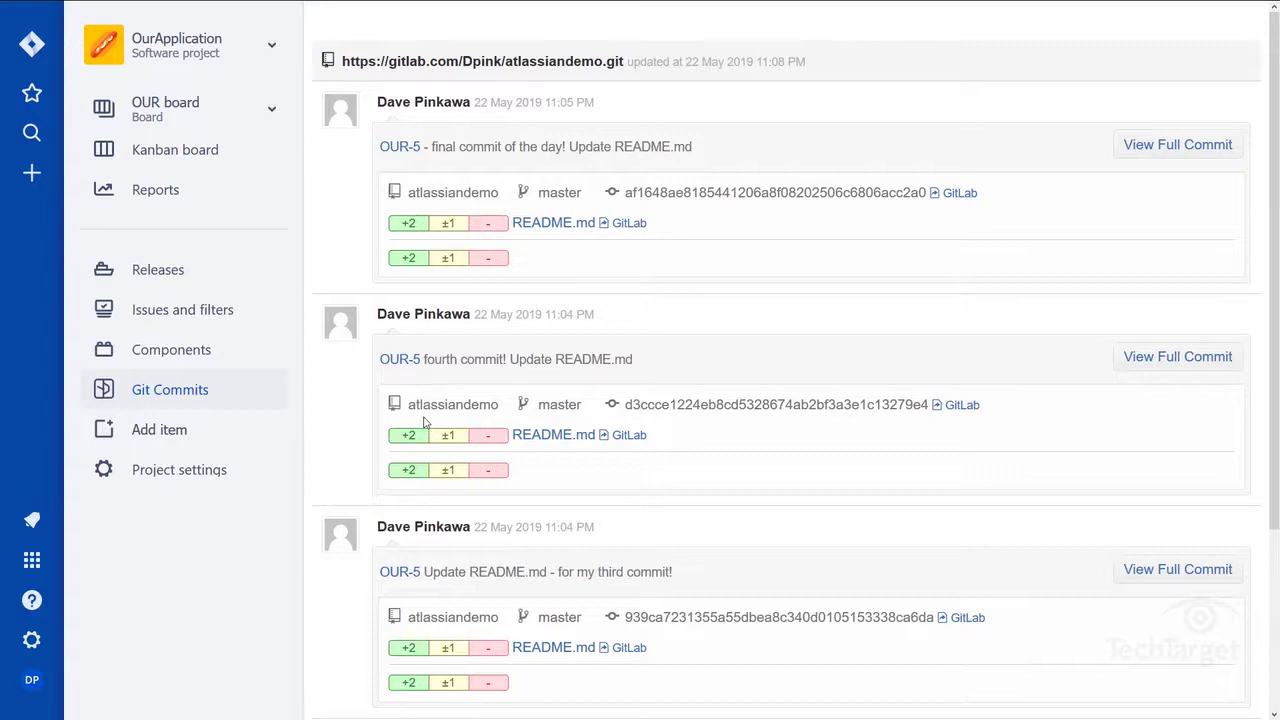
{"action": "scroll", "coordinate": [424, 422], "scroll_direction": "down", "scroll_amount": 3}
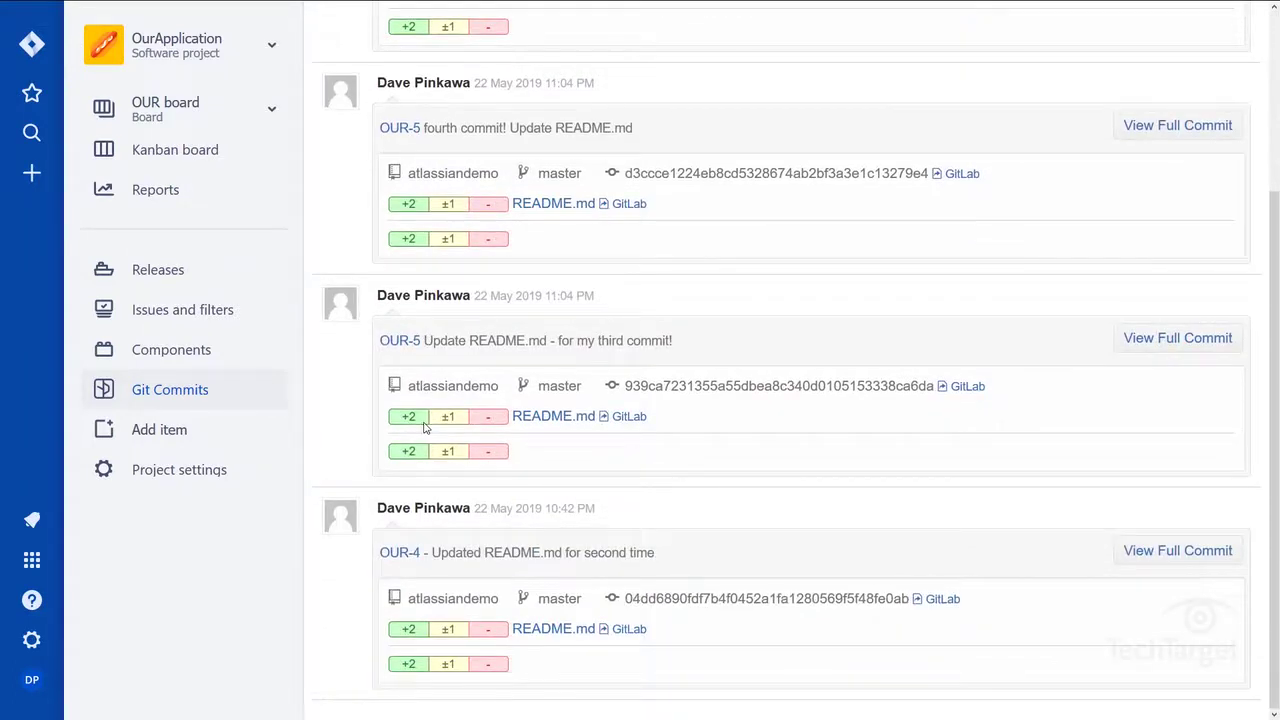